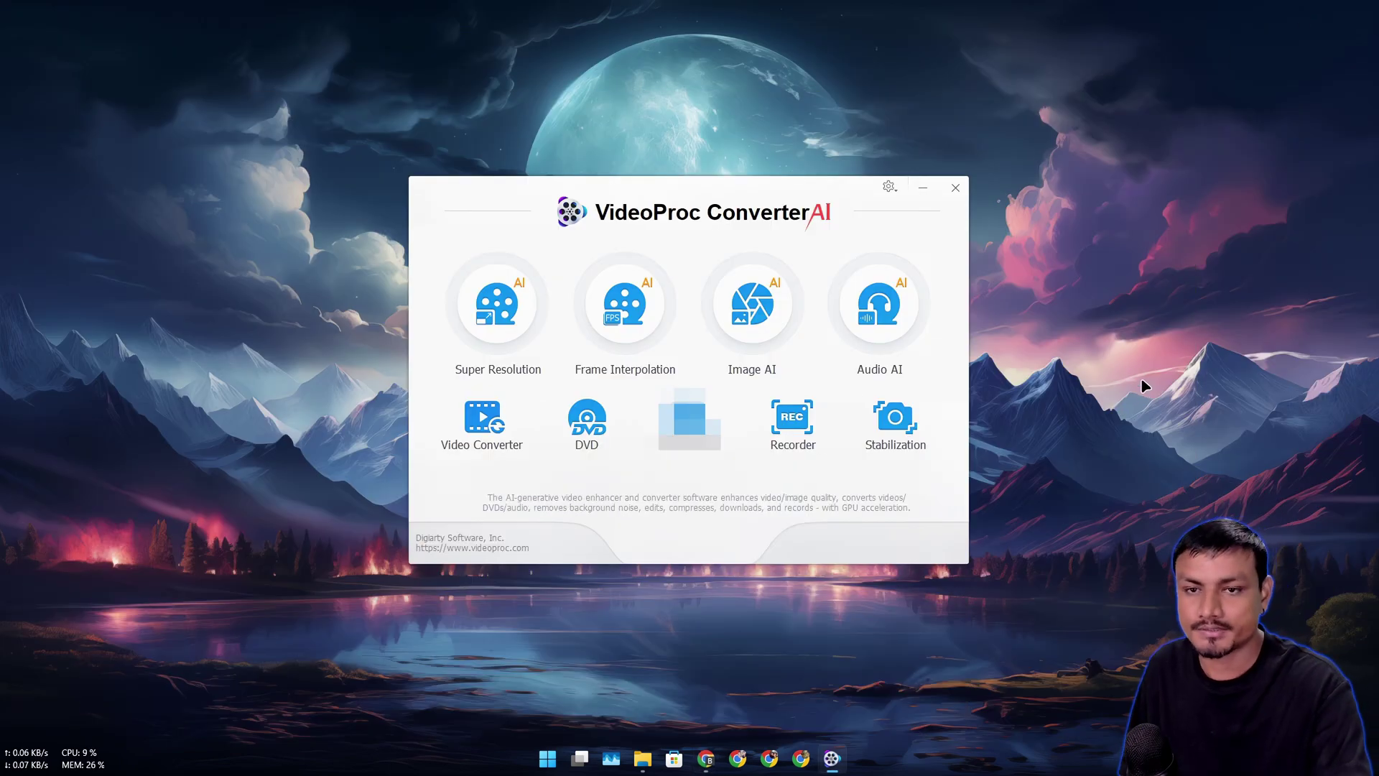
# Step: Open the Video Converter and the New folder (5) recordings folder in File Explorer
pyautogui.click(486, 422)
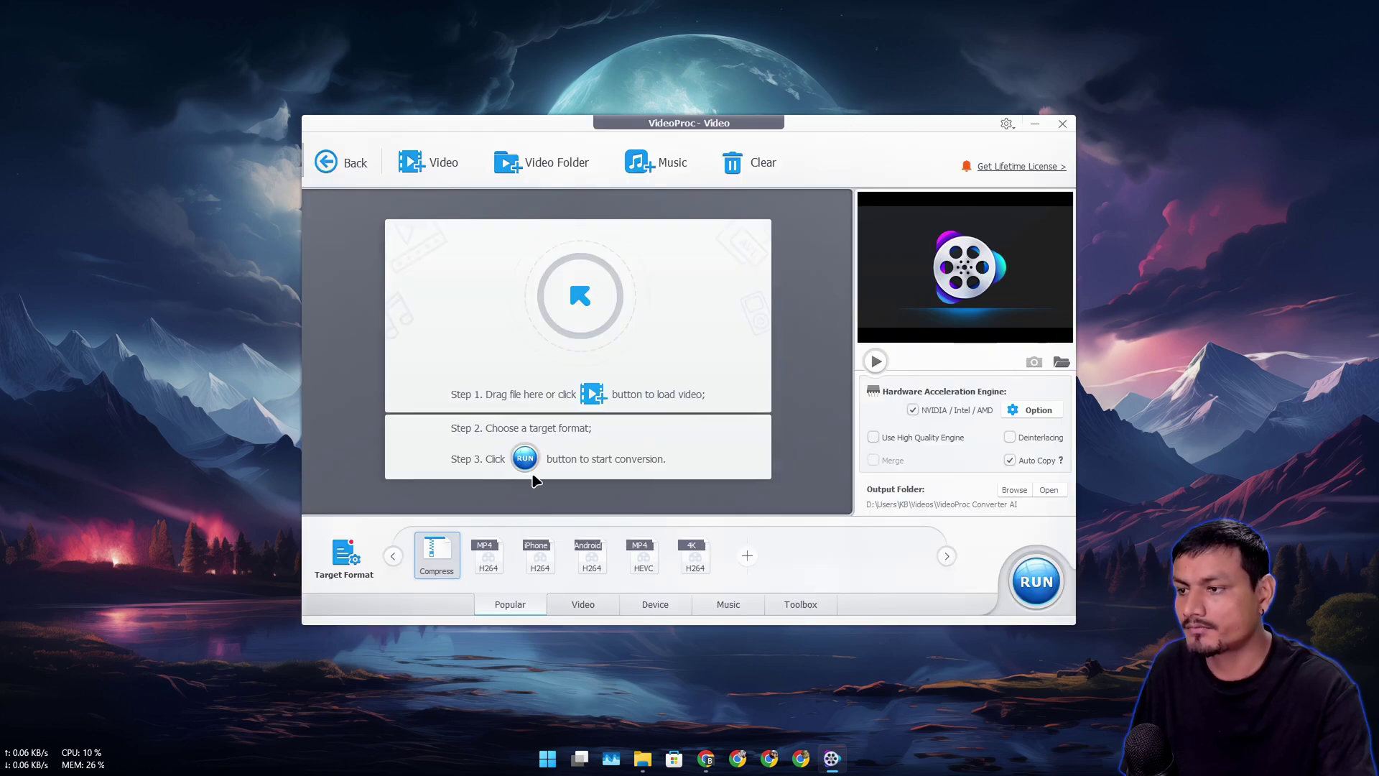
pyautogui.click(643, 760)
pyautogui.moveTo(700, 184); pyautogui.dragTo(716, 211)
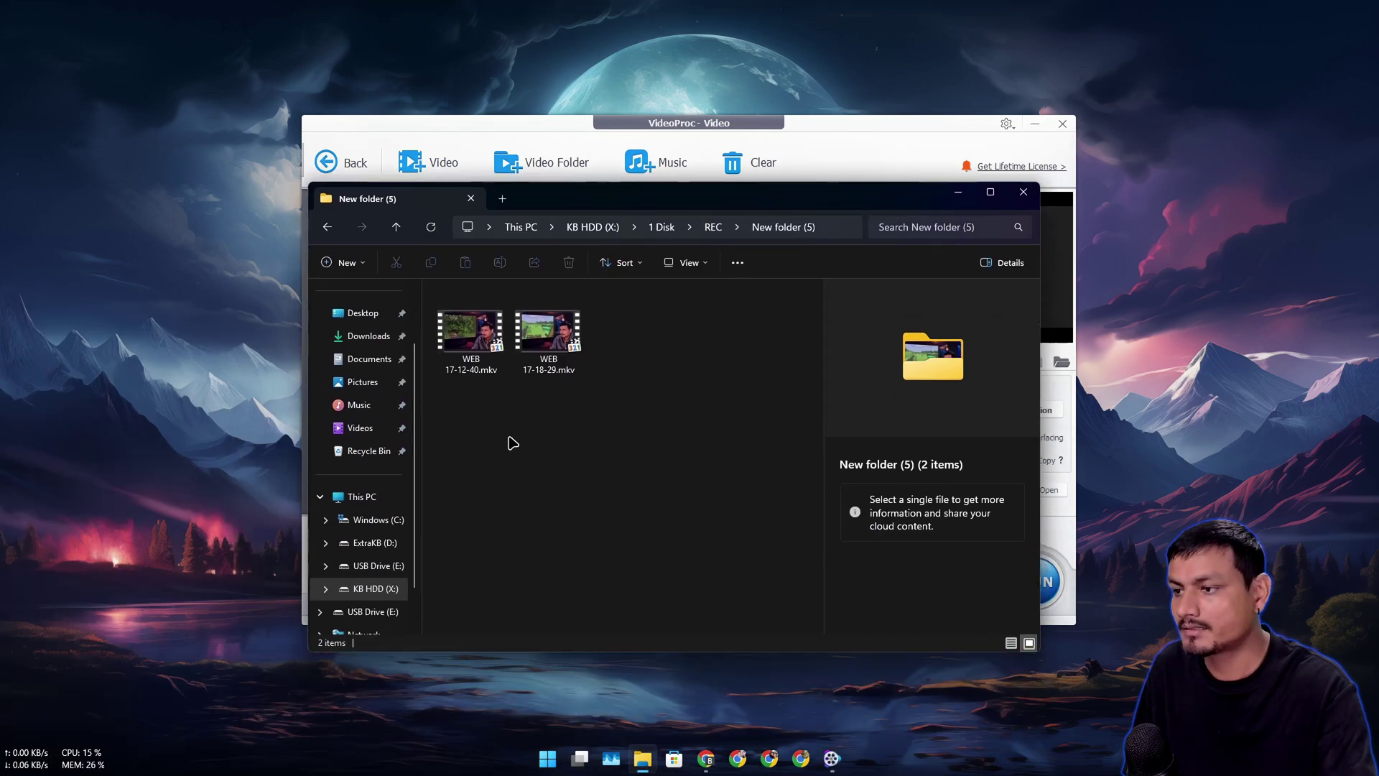
pyautogui.click(480, 358)
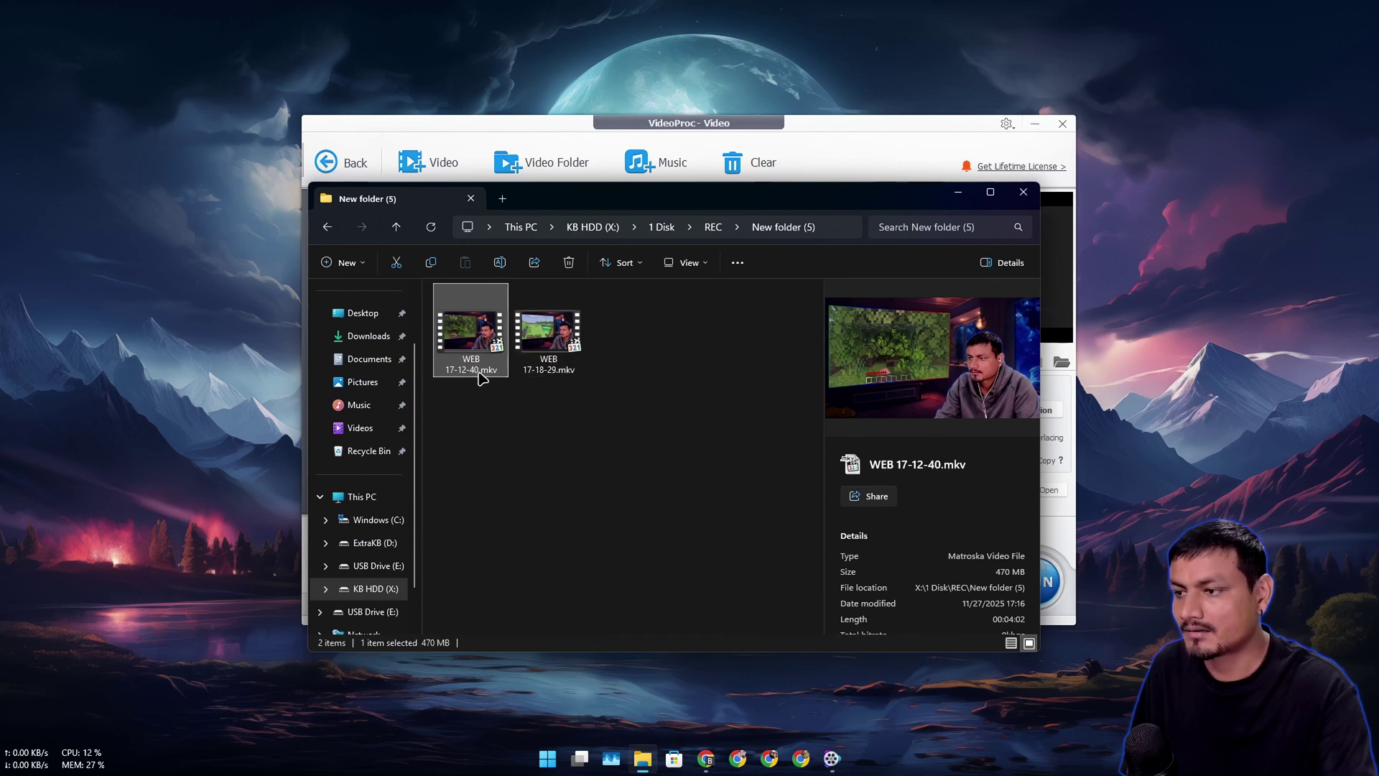
# Step: Drag WEB 17-12-40.mkv from New folder (5) into the converter window
pyautogui.click(593, 421)
pyautogui.moveTo(829, 203); pyautogui.dragTo(886, 202)
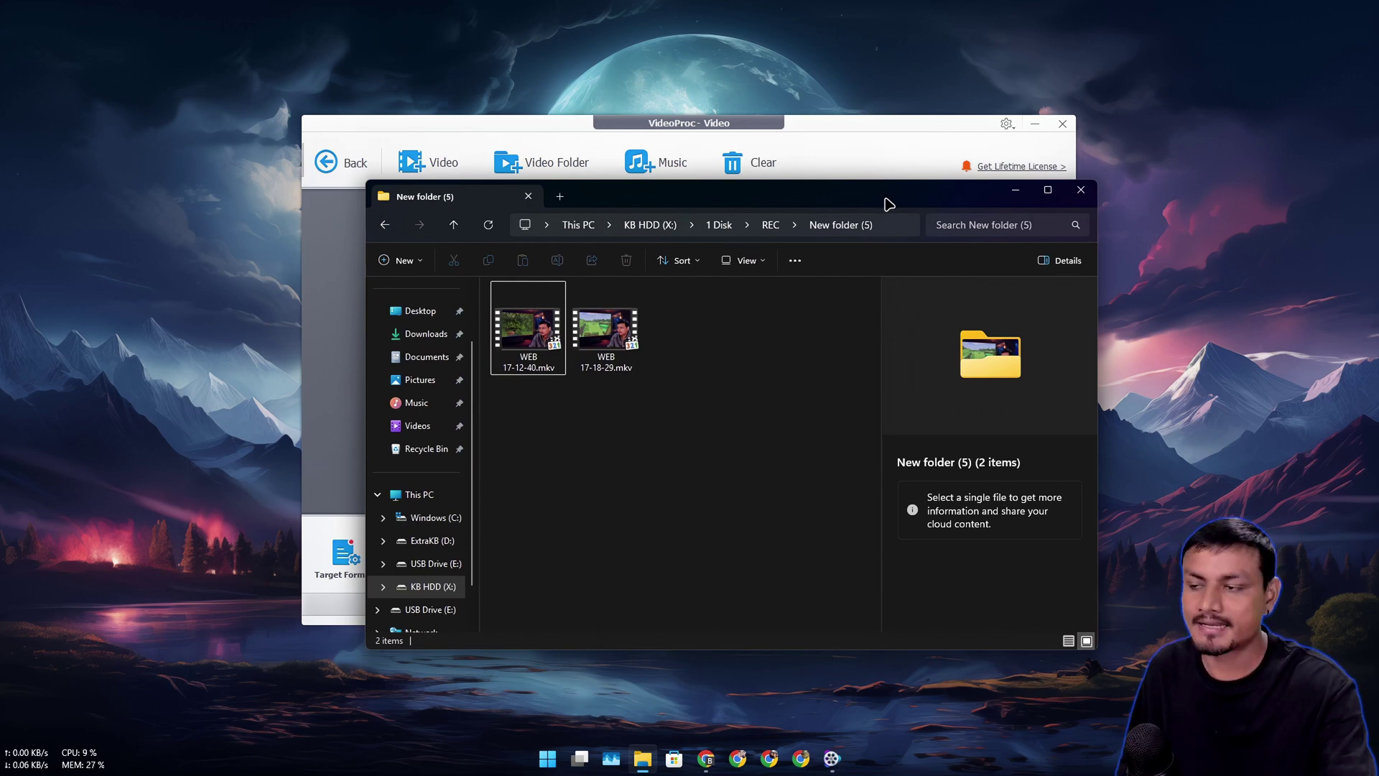
pyautogui.moveTo(692, 204); pyautogui.dragTo(1058, 222)
pyautogui.click(894, 351)
pyautogui.moveTo(914, 369); pyautogui.dragTo(550, 309)
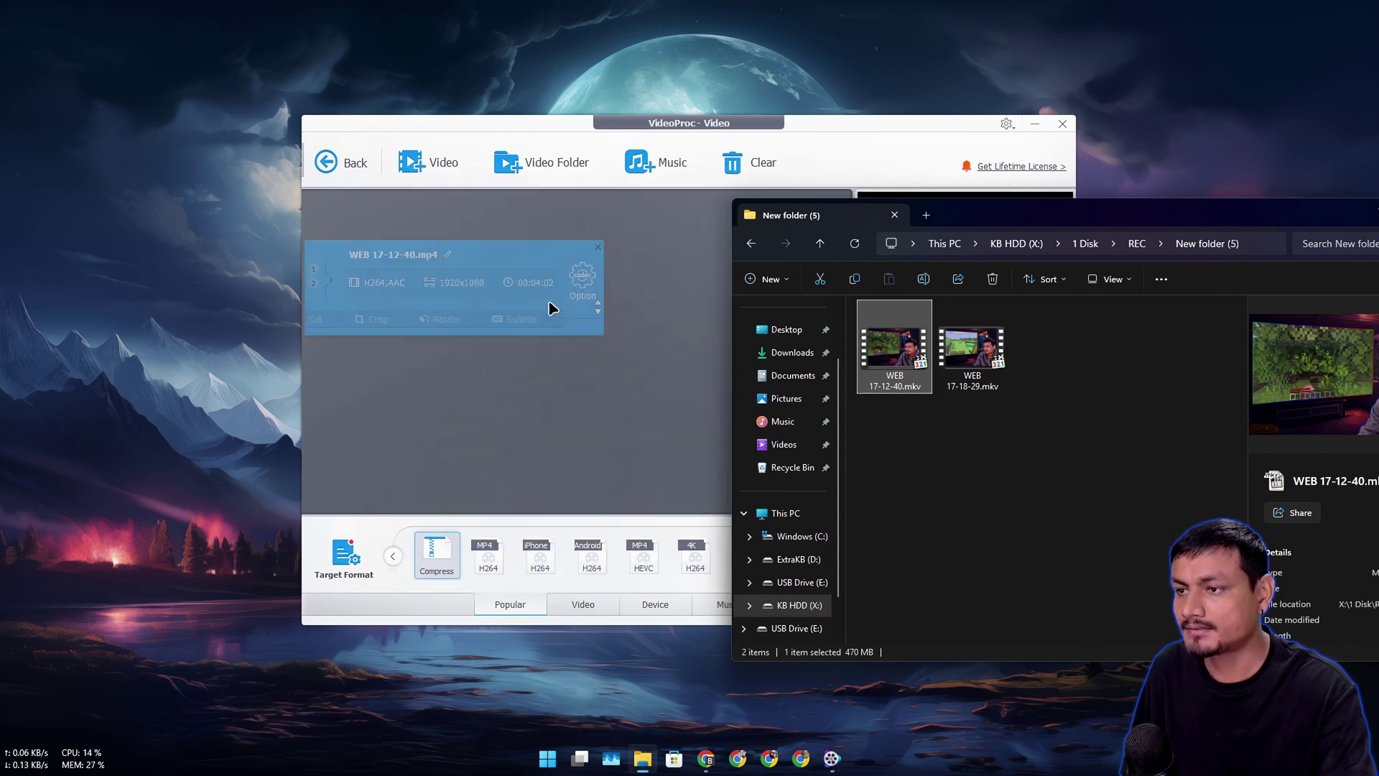
# Step: Choose MP4 H264 after trying MP4 HEVC and Android H264, leaving its settings unchanged
pyautogui.press('super+Down')
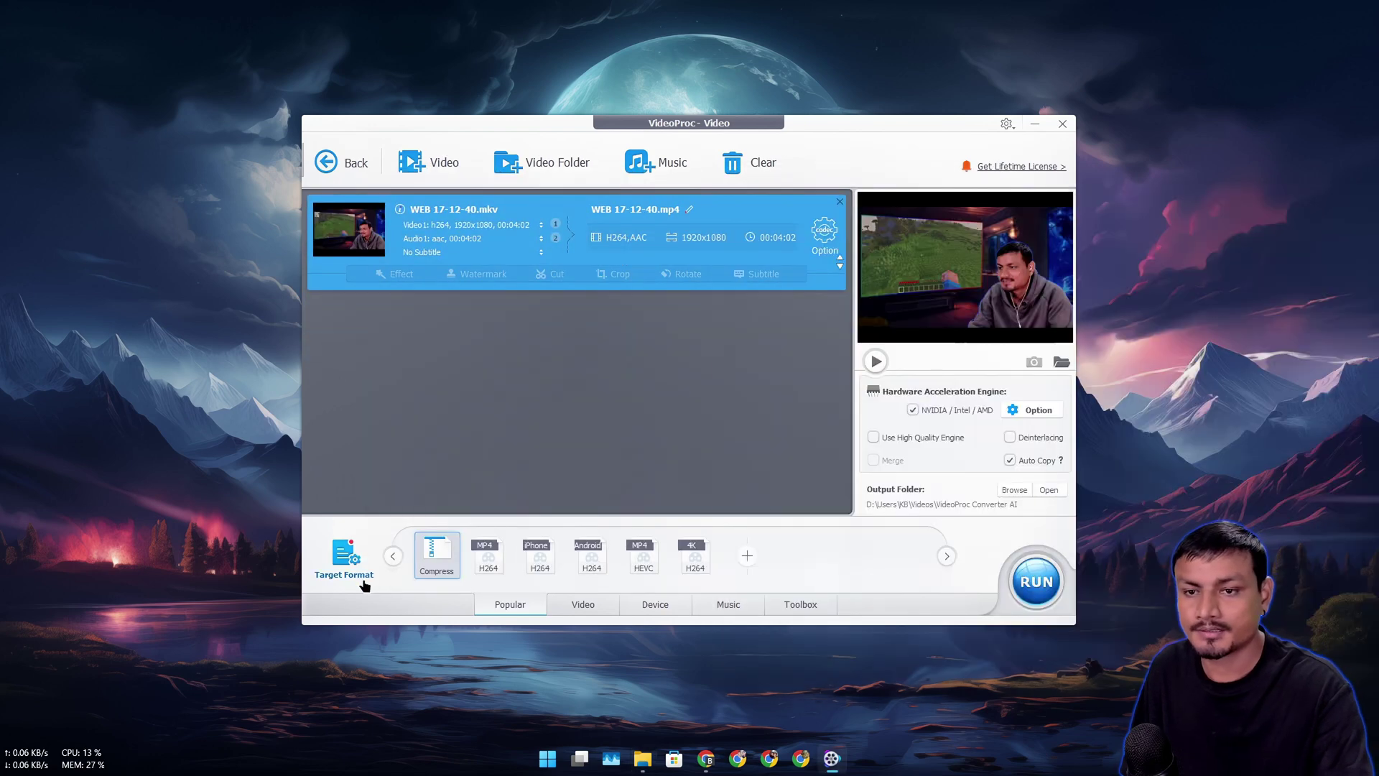
pyautogui.click(486, 566)
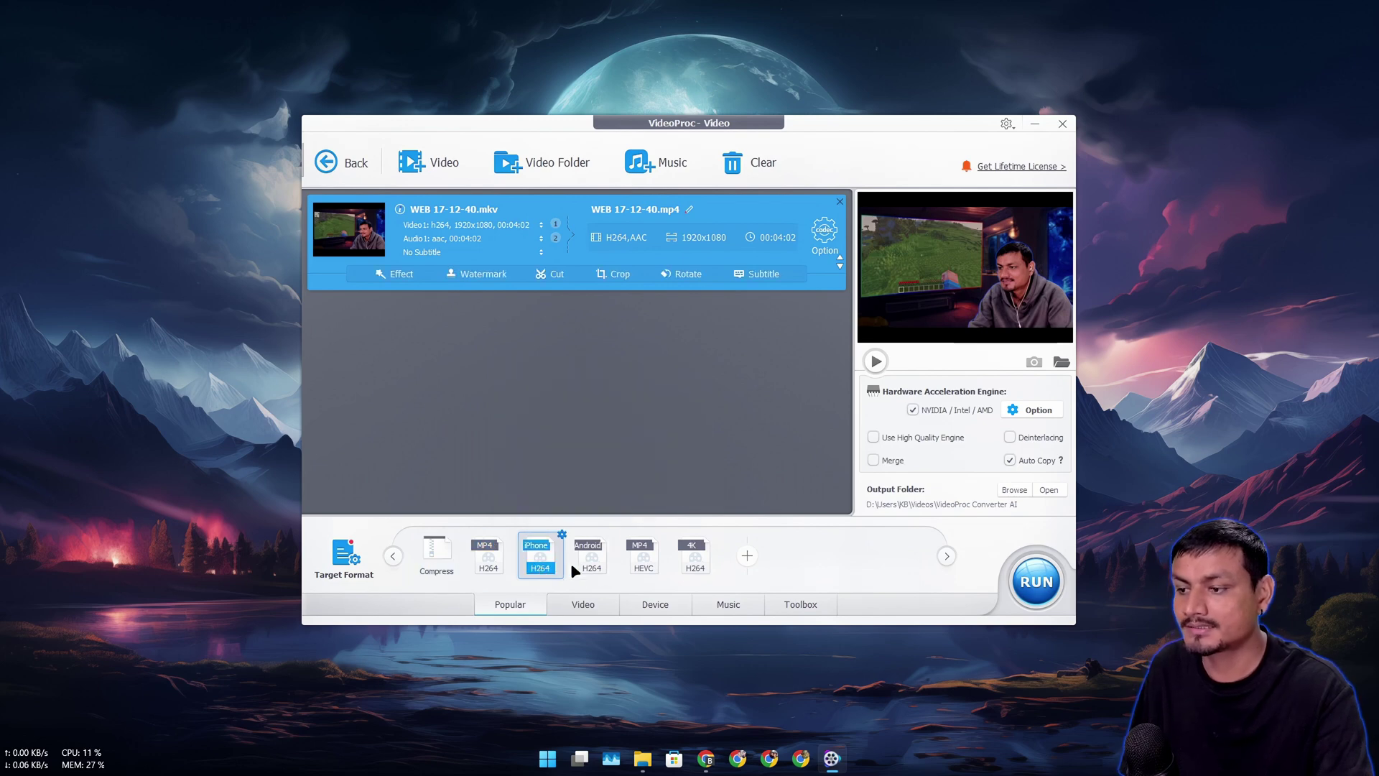
pyautogui.click(645, 568)
pyautogui.click(589, 568)
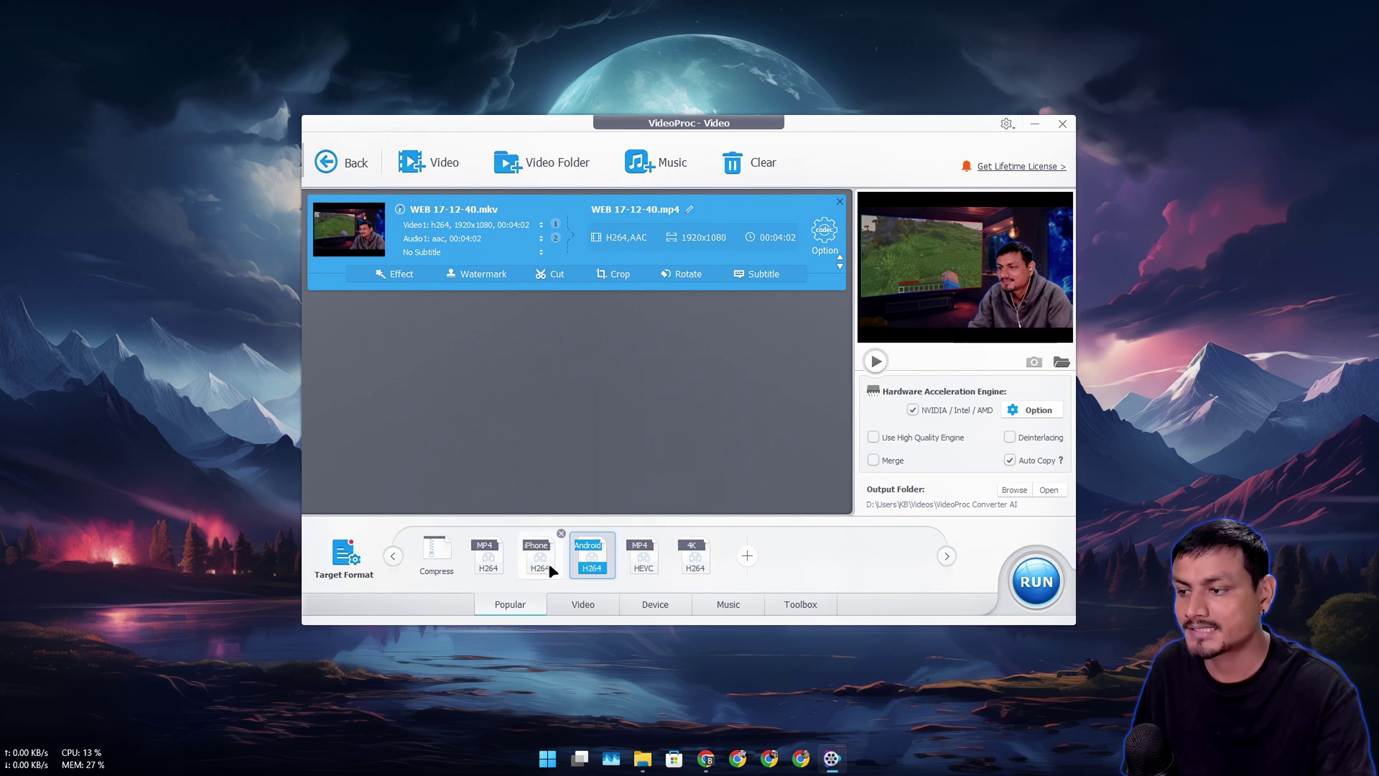
pyautogui.click(485, 560)
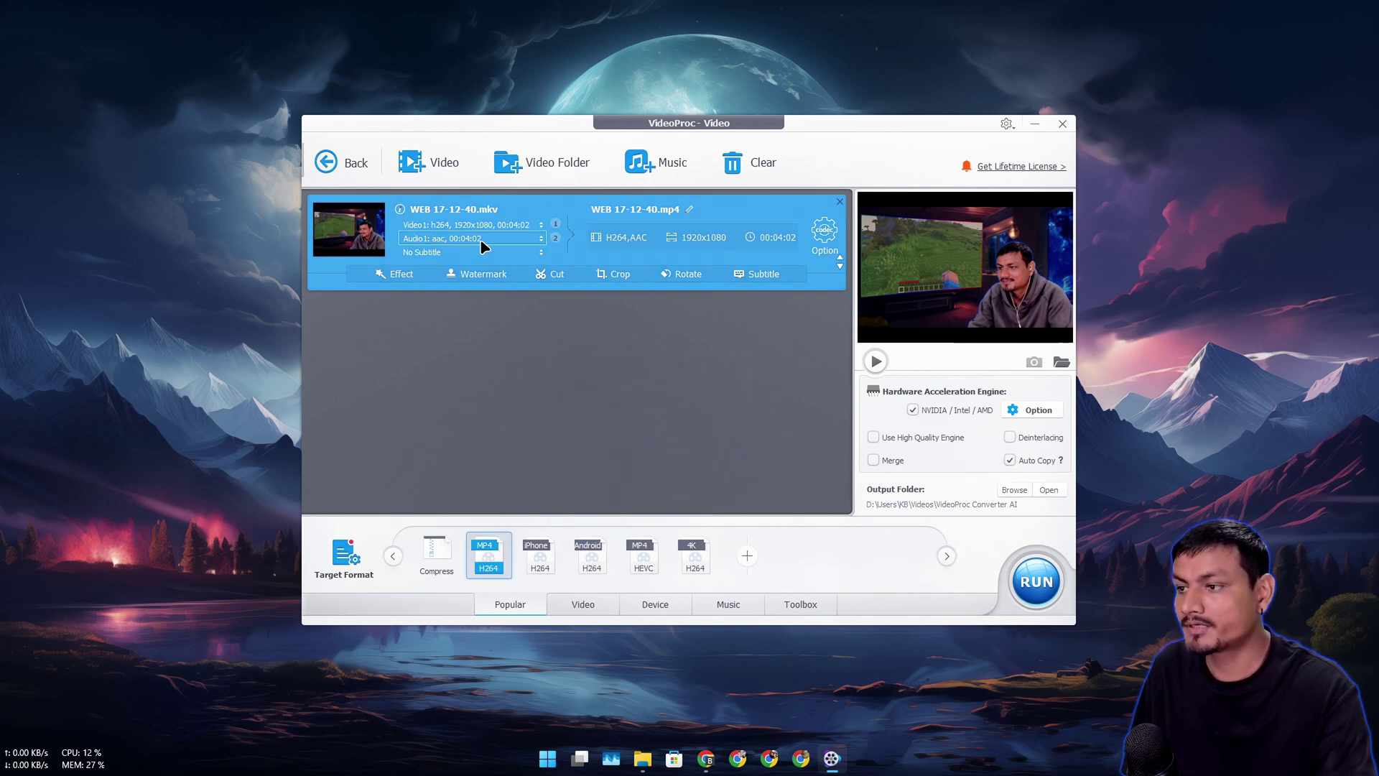
pyautogui.click(509, 536)
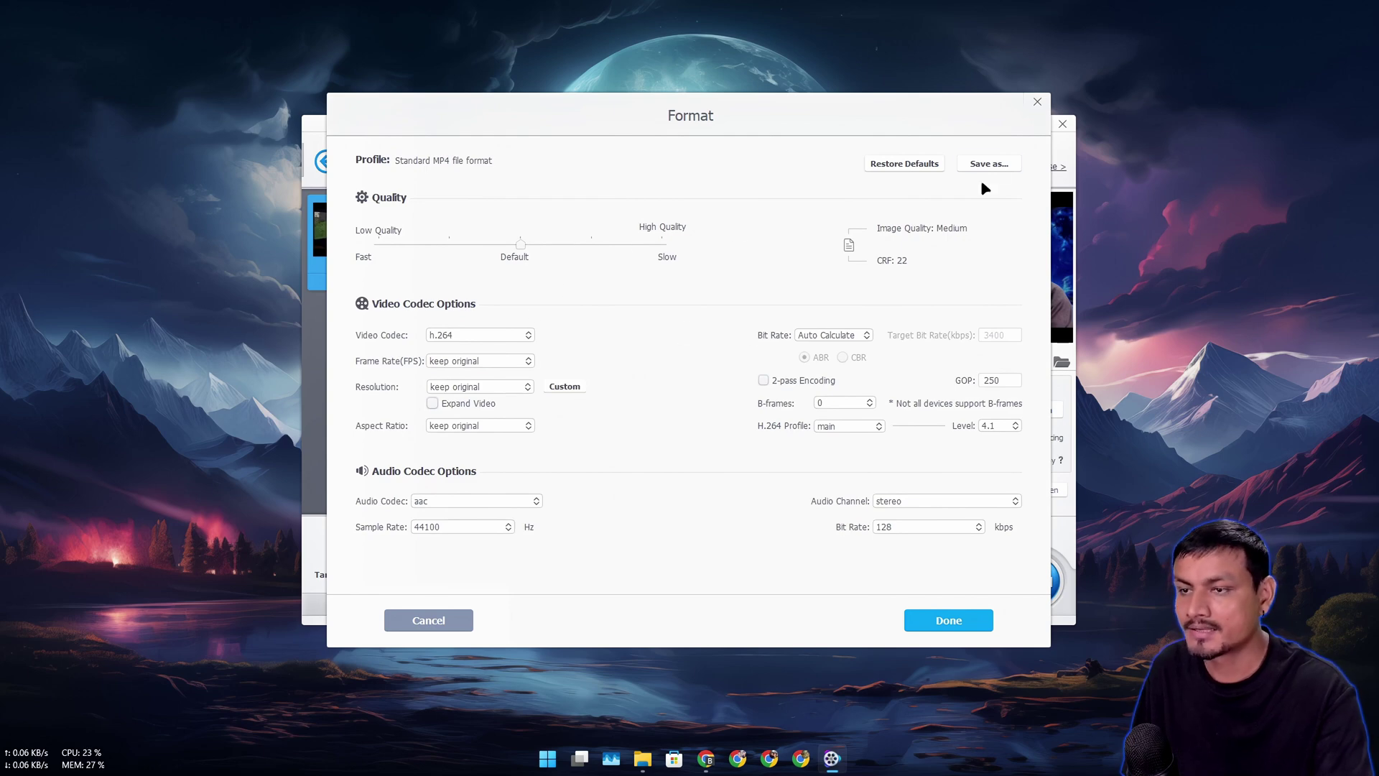
pyautogui.click(1036, 105)
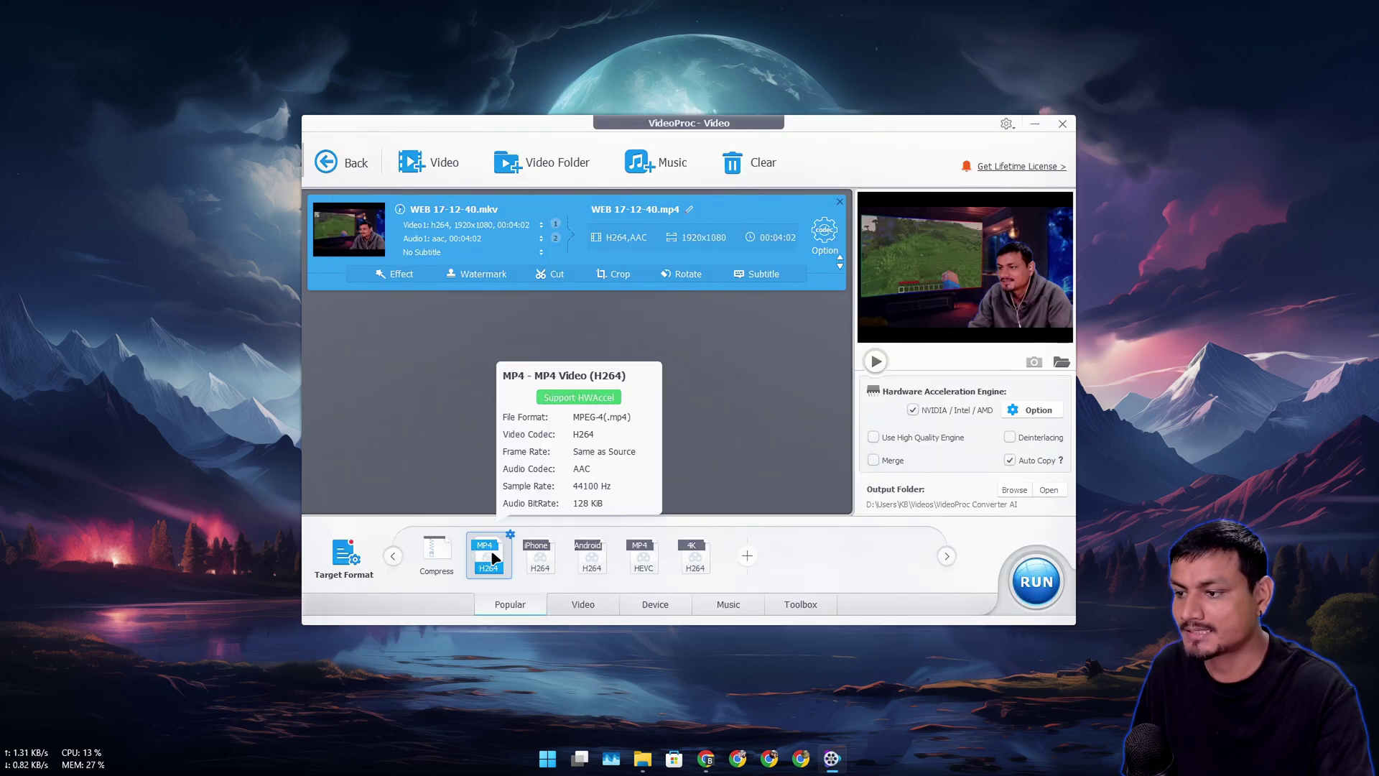
pyautogui.moveTo(803, 128); pyautogui.dragTo(760, 112)
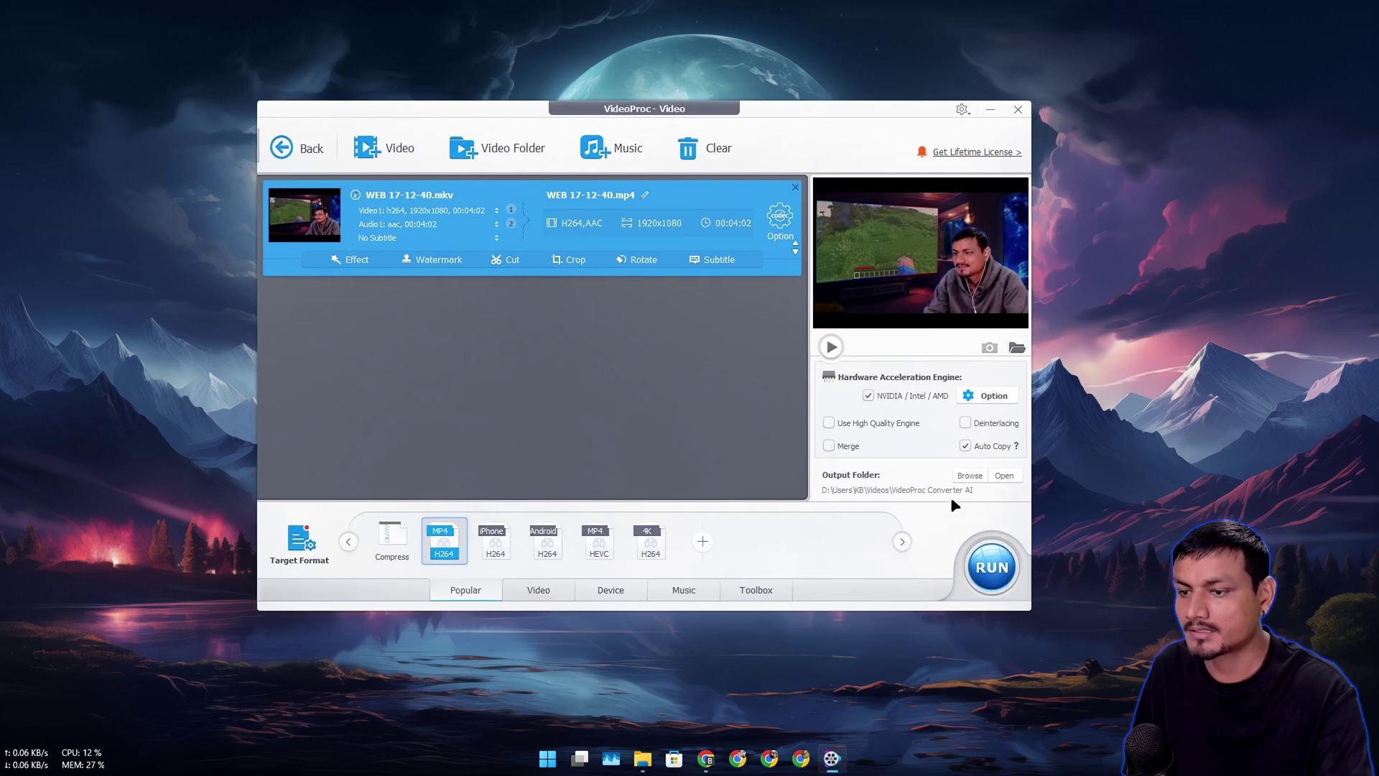
# Step: Run the conversion to WEB 17-12-40.mp4 and return to the MKV recordings folder
pyautogui.click(982, 578)
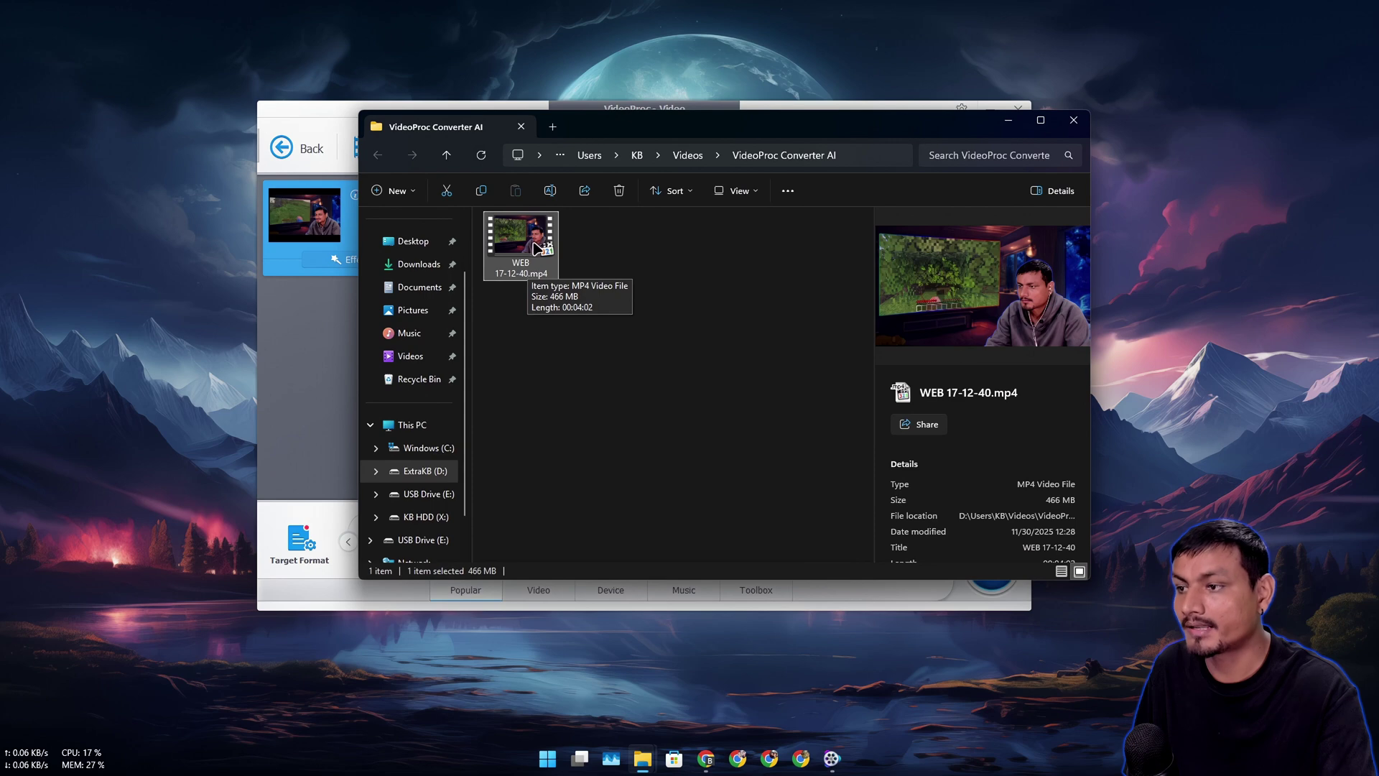
pyautogui.moveTo(524, 240); pyautogui.dragTo(312, 324)
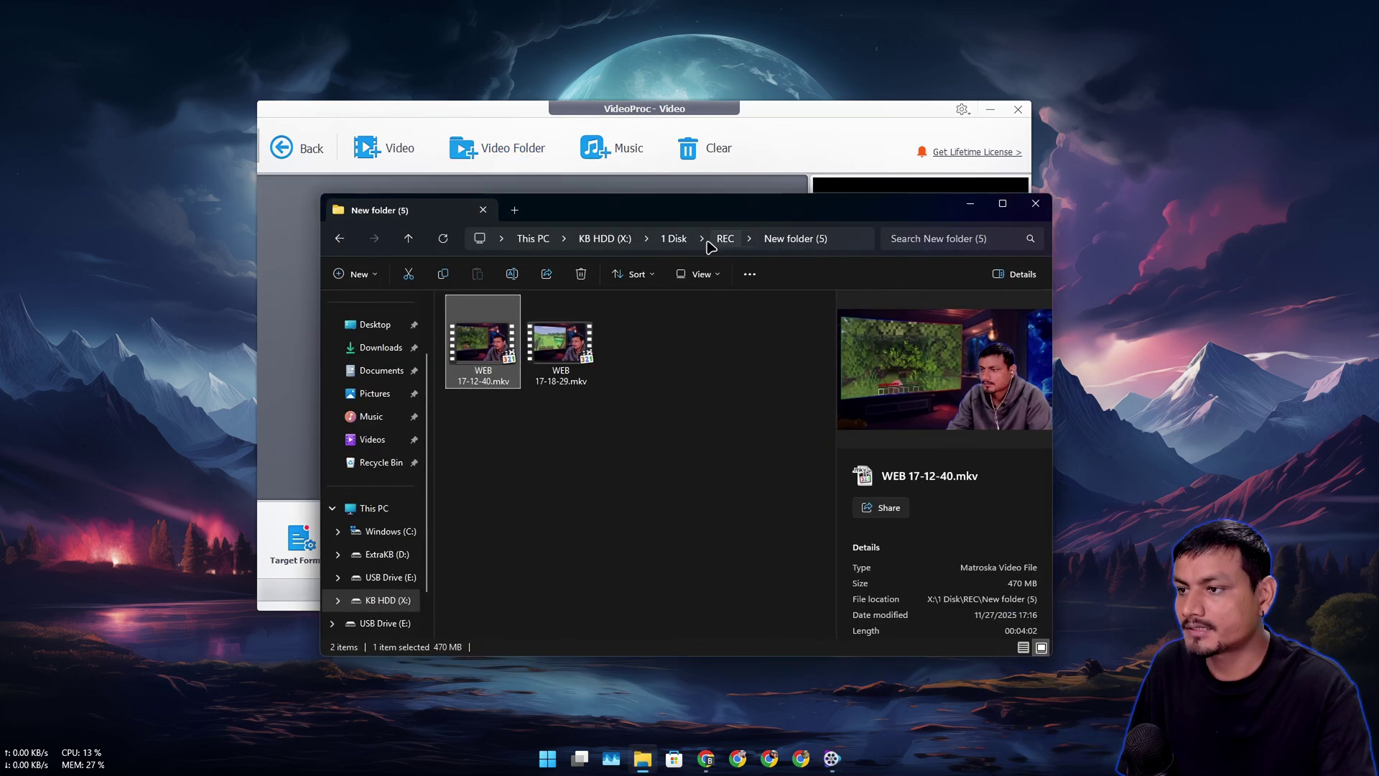
# Step: Select WEB 17-12-40.mkv and WEB 17-18-29.mkv and drop both into the converter
pyautogui.moveTo(810, 401); pyautogui.dragTo(612, 366)
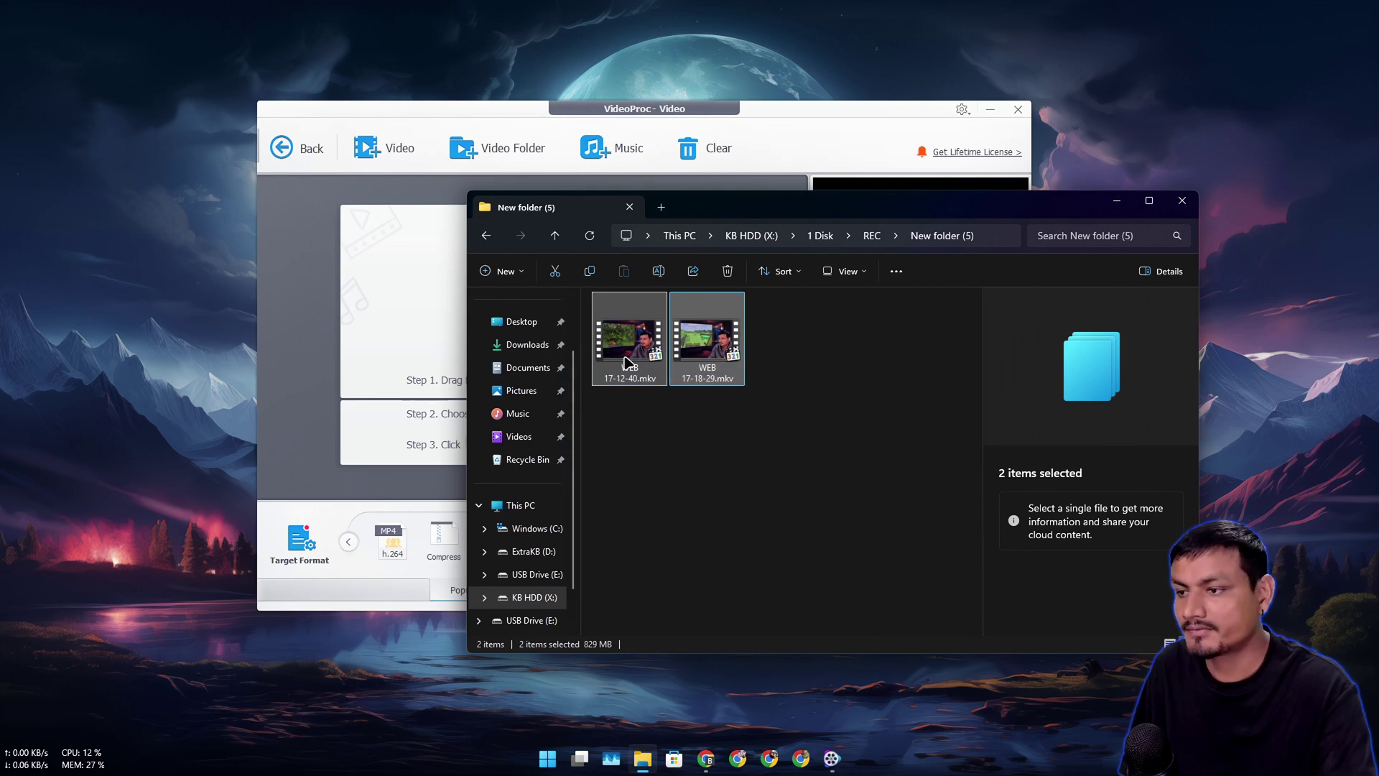
pyautogui.moveTo(626, 363); pyautogui.dragTo(377, 328)
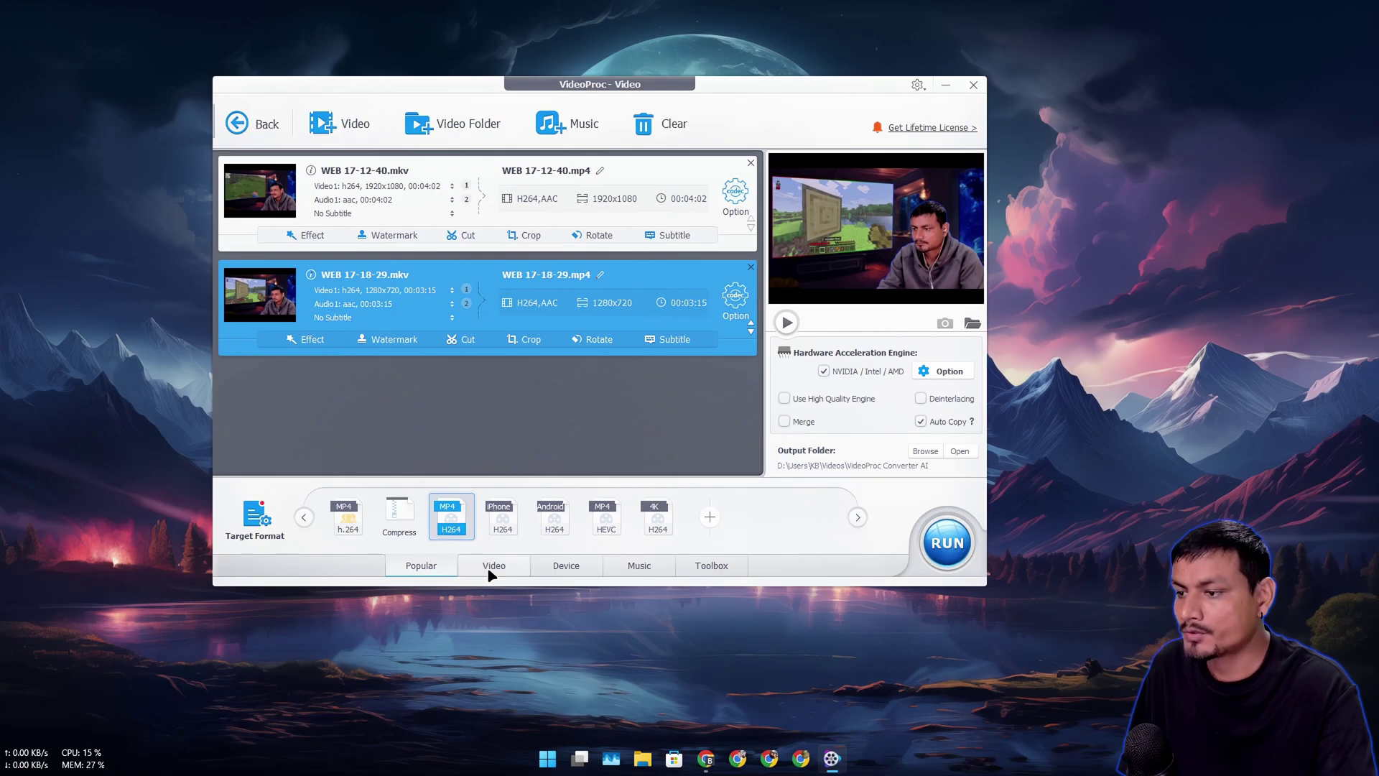
# Step: Browse the Video, Device and Toolbox target-format tabs, ending on Toolbox
pyautogui.click(492, 571)
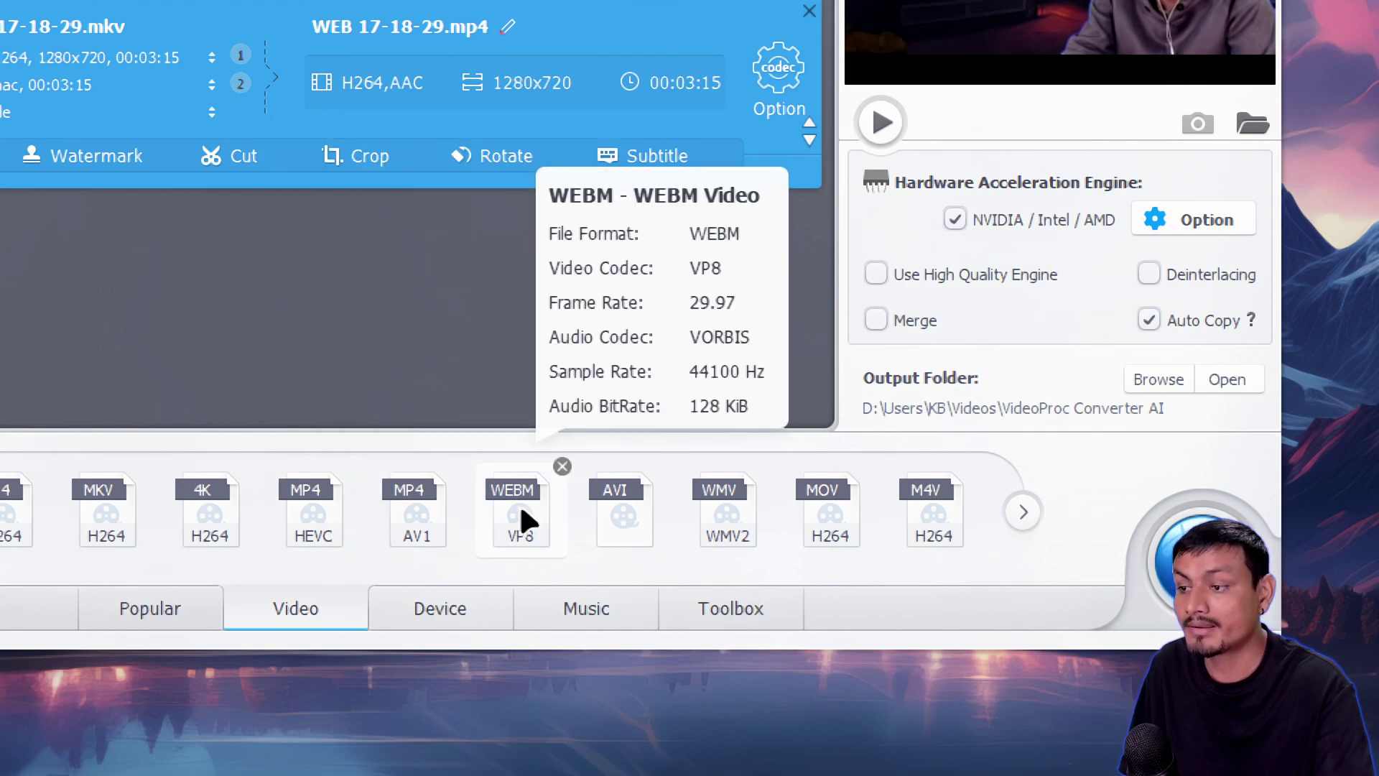
pyautogui.moveTo(515, 511)
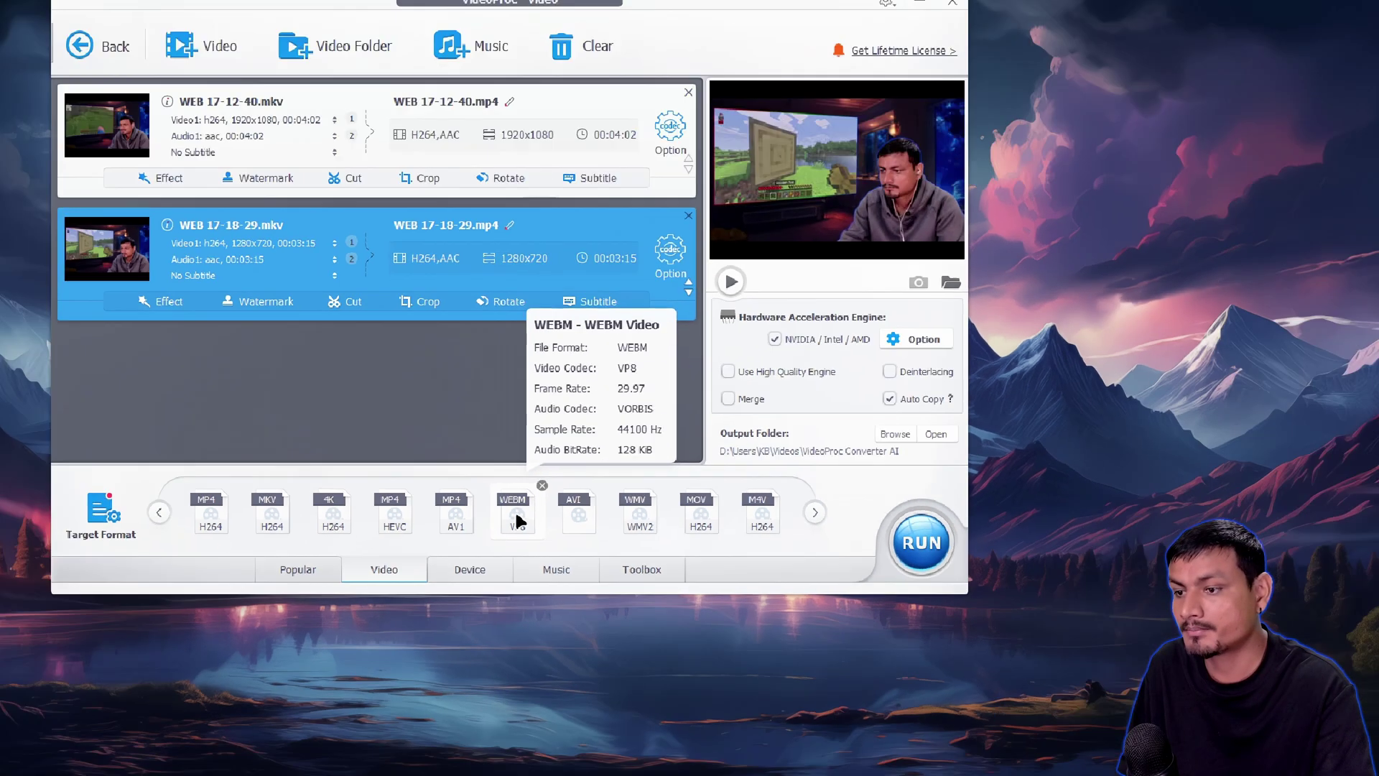
pyautogui.click(578, 573)
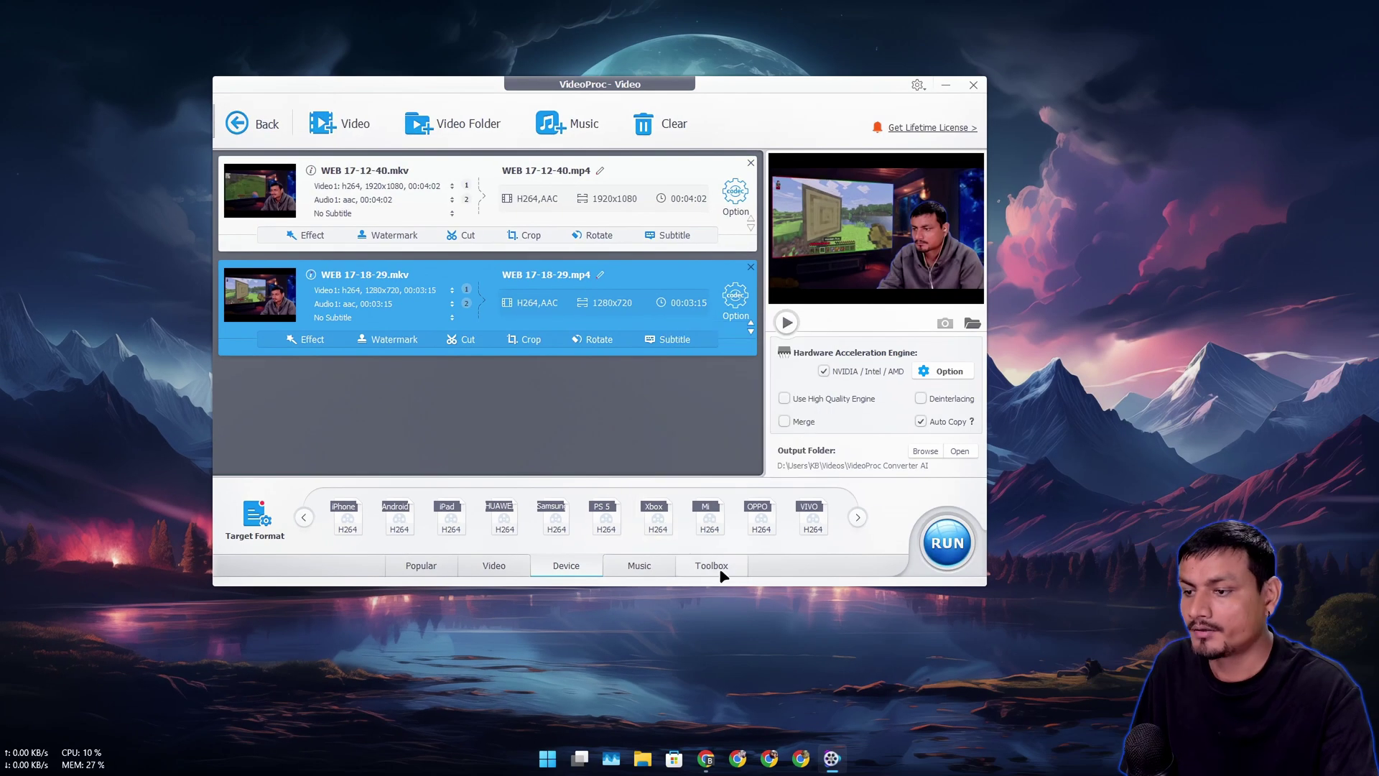
pyautogui.click(711, 566)
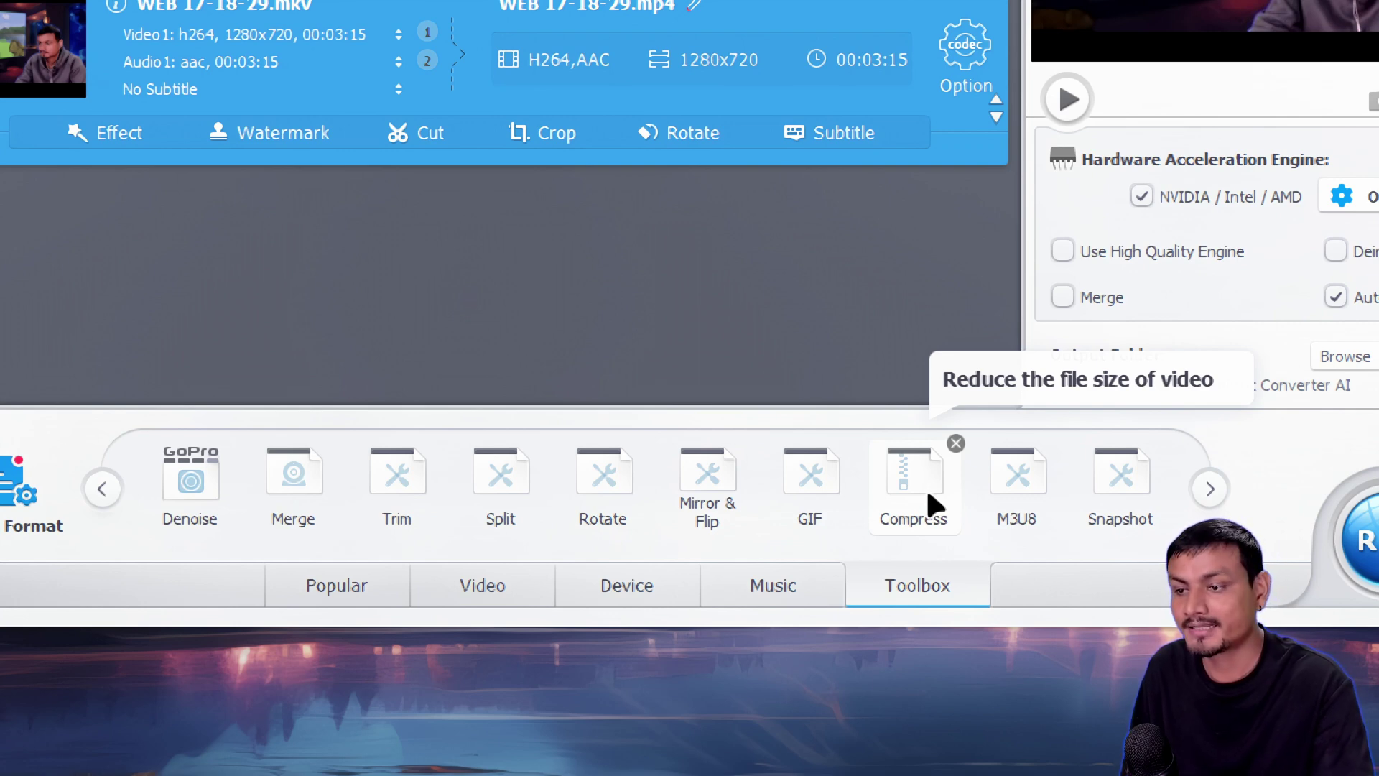
# Step: Apply Compress to WEB 17-18-29.mkv and lower its target size with the slider
pyautogui.click(907, 495)
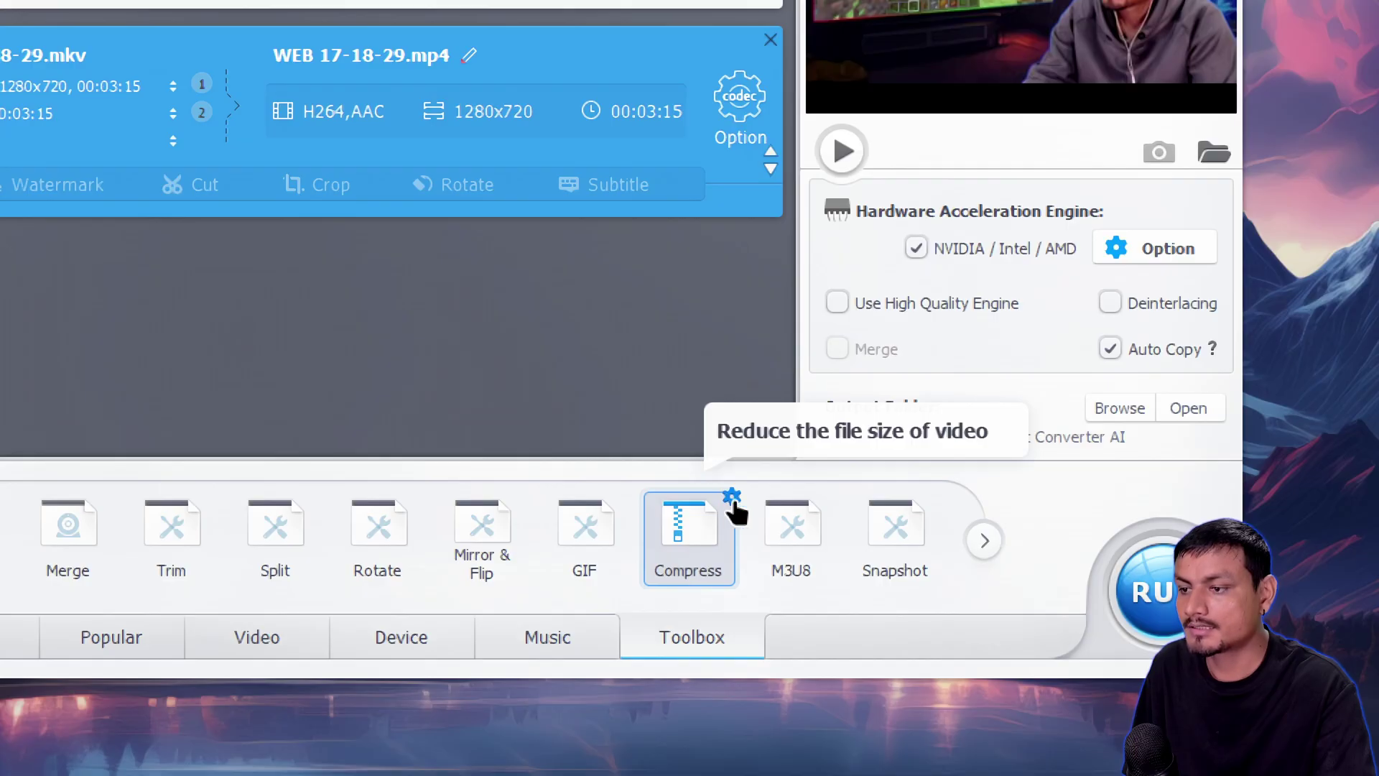
pyautogui.click(733, 500)
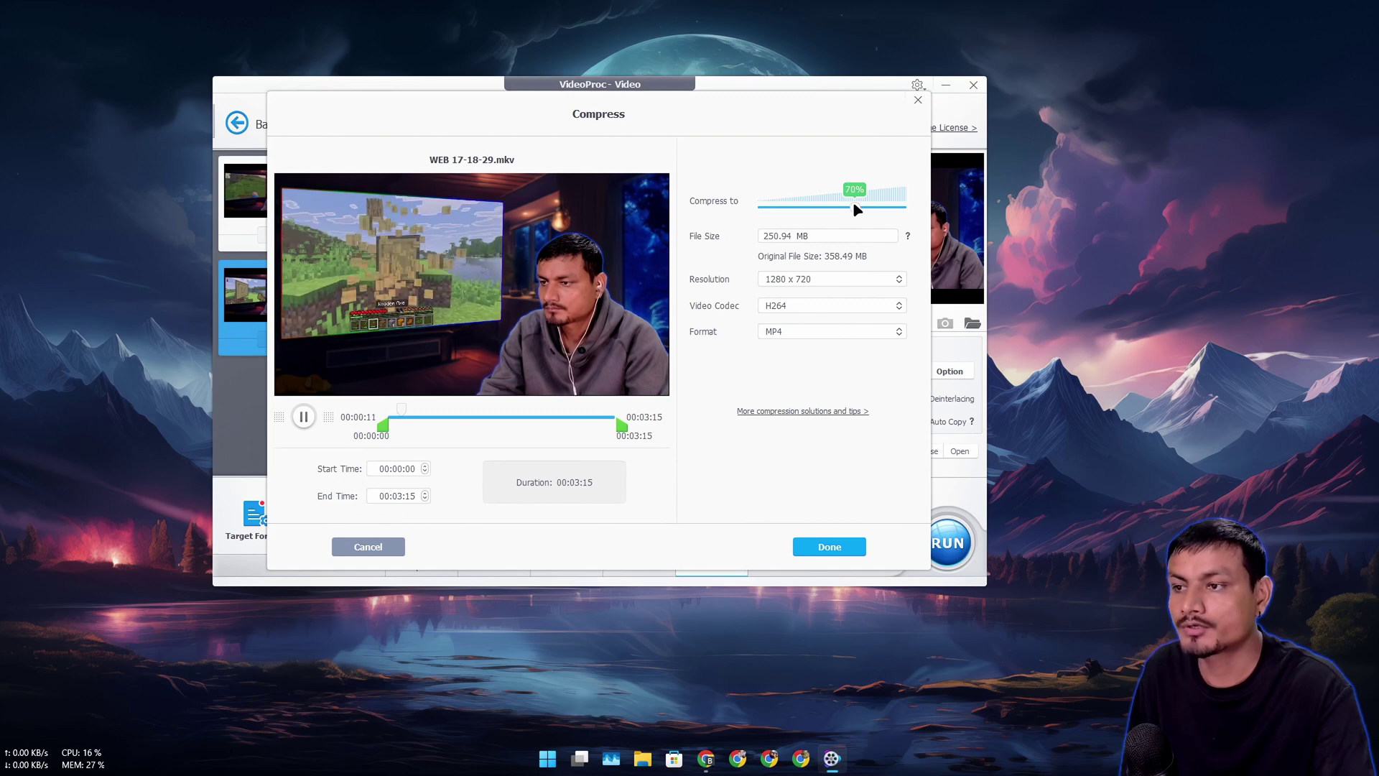
pyautogui.moveTo(855, 206); pyautogui.dragTo(823, 205)
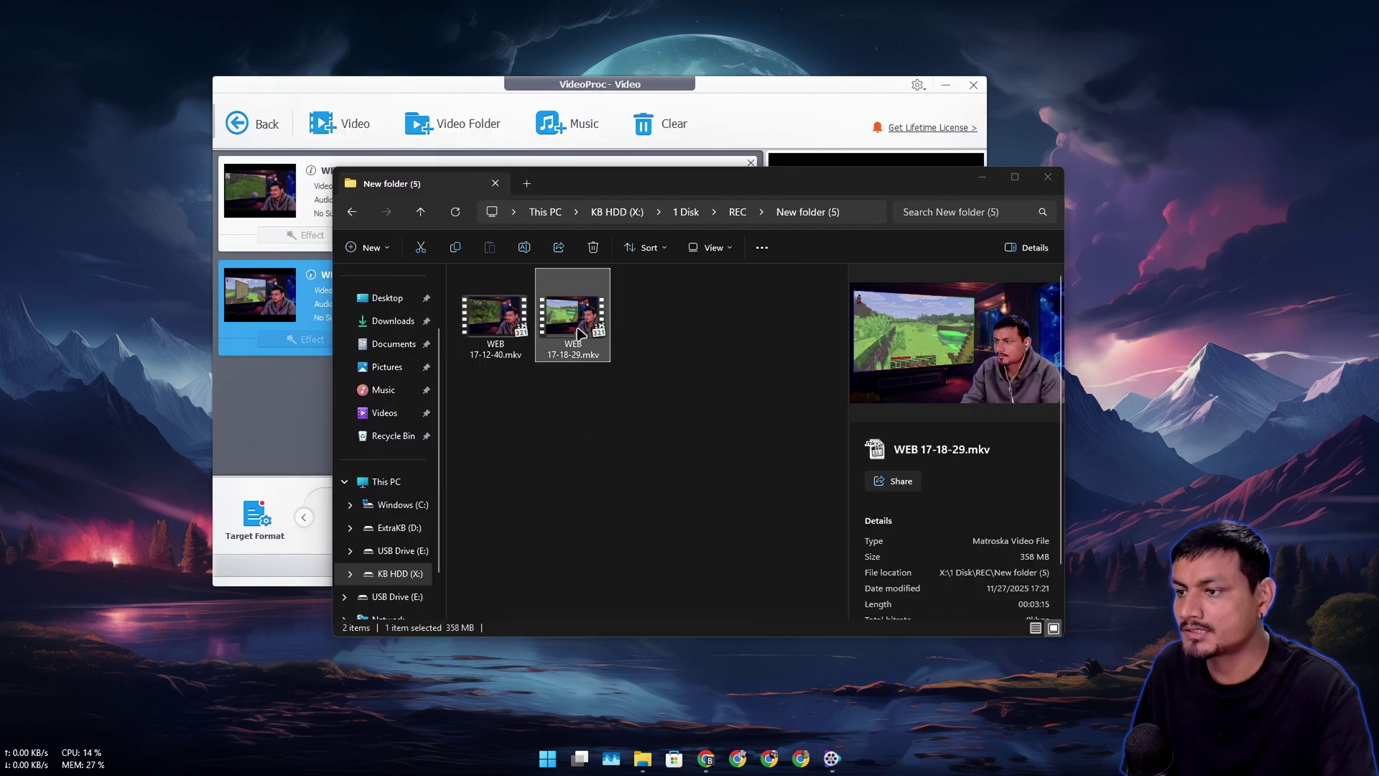
# Step: Check WEB 17-18-29.mkv's detailed Properties in File Explorer, then reopen the Compress settings
pyautogui.click(578, 333)
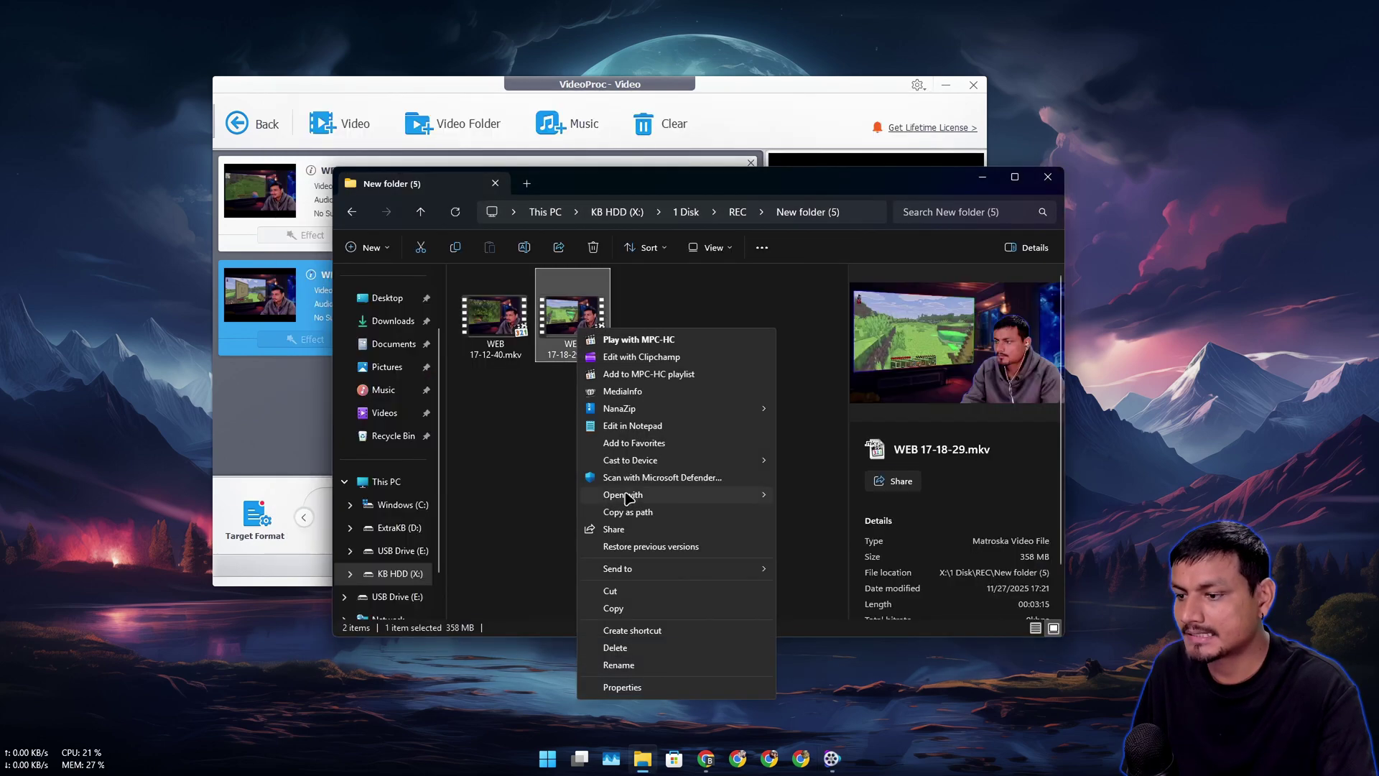
pyautogui.click(625, 687)
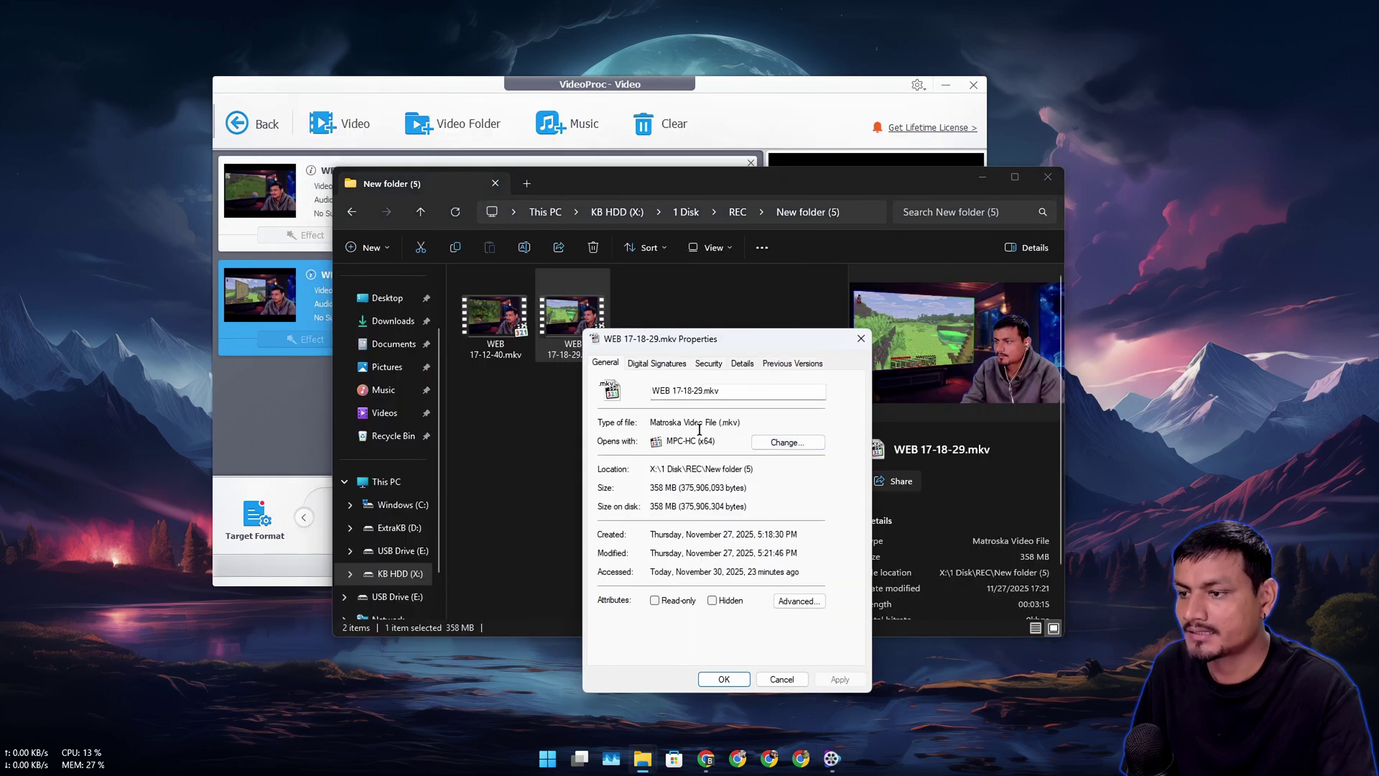
pyautogui.click(742, 364)
pyautogui.moveTo(723, 339); pyautogui.dragTo(663, 294)
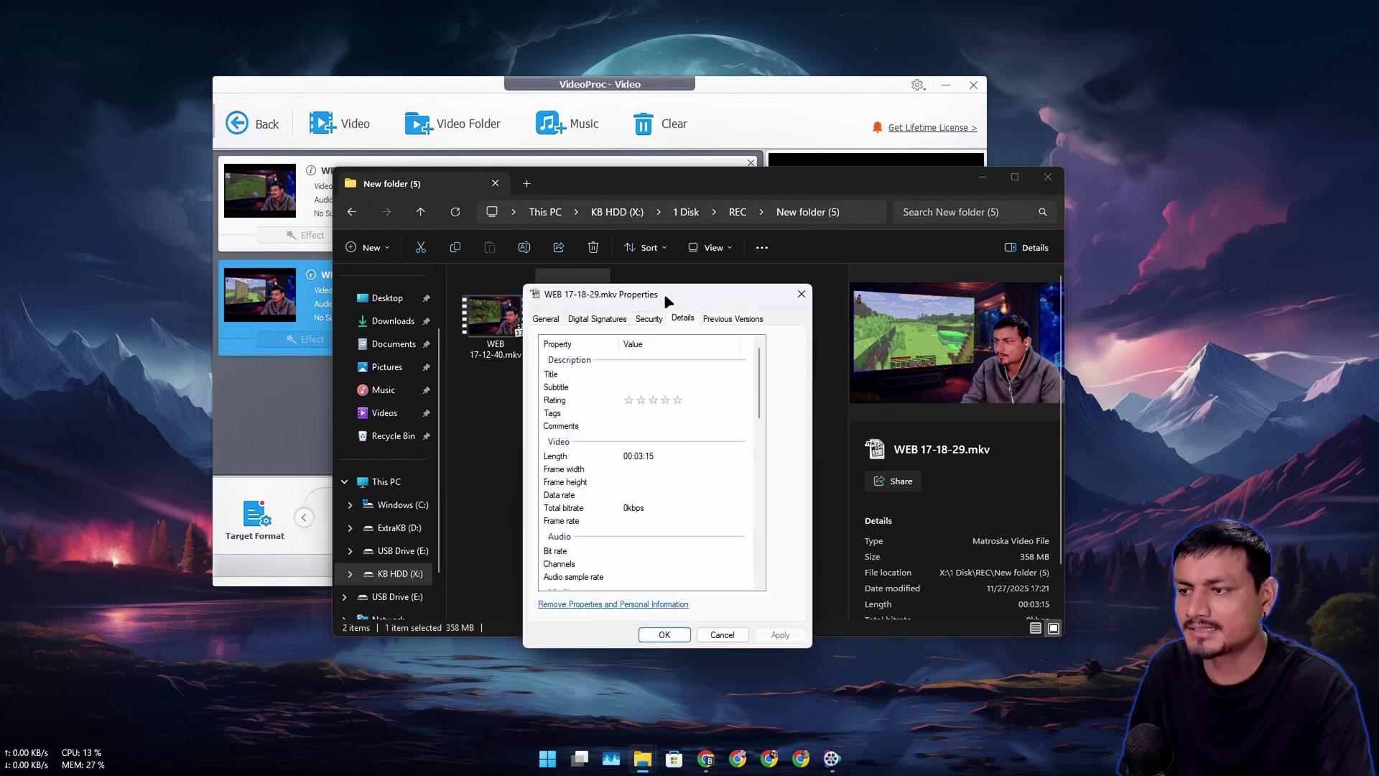
pyautogui.click(801, 291)
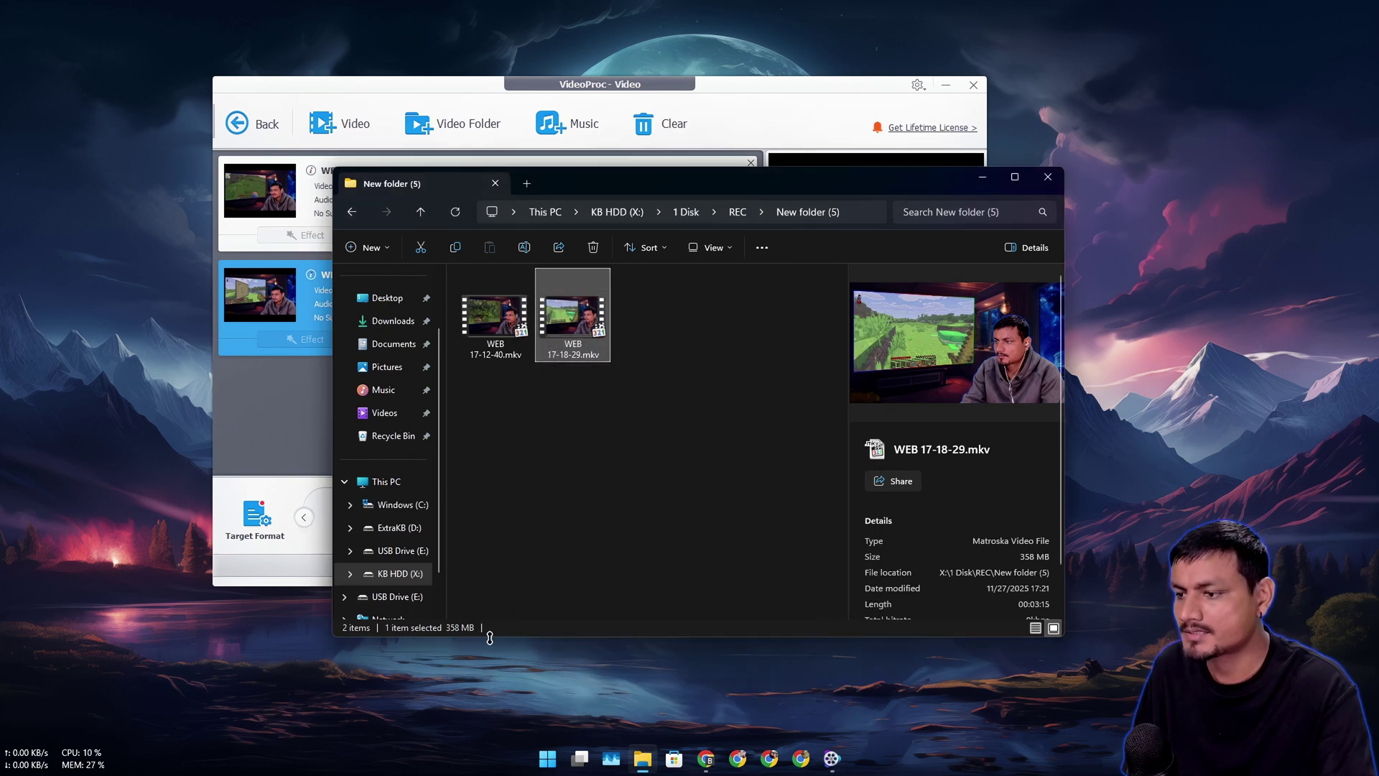
pyautogui.click(982, 176)
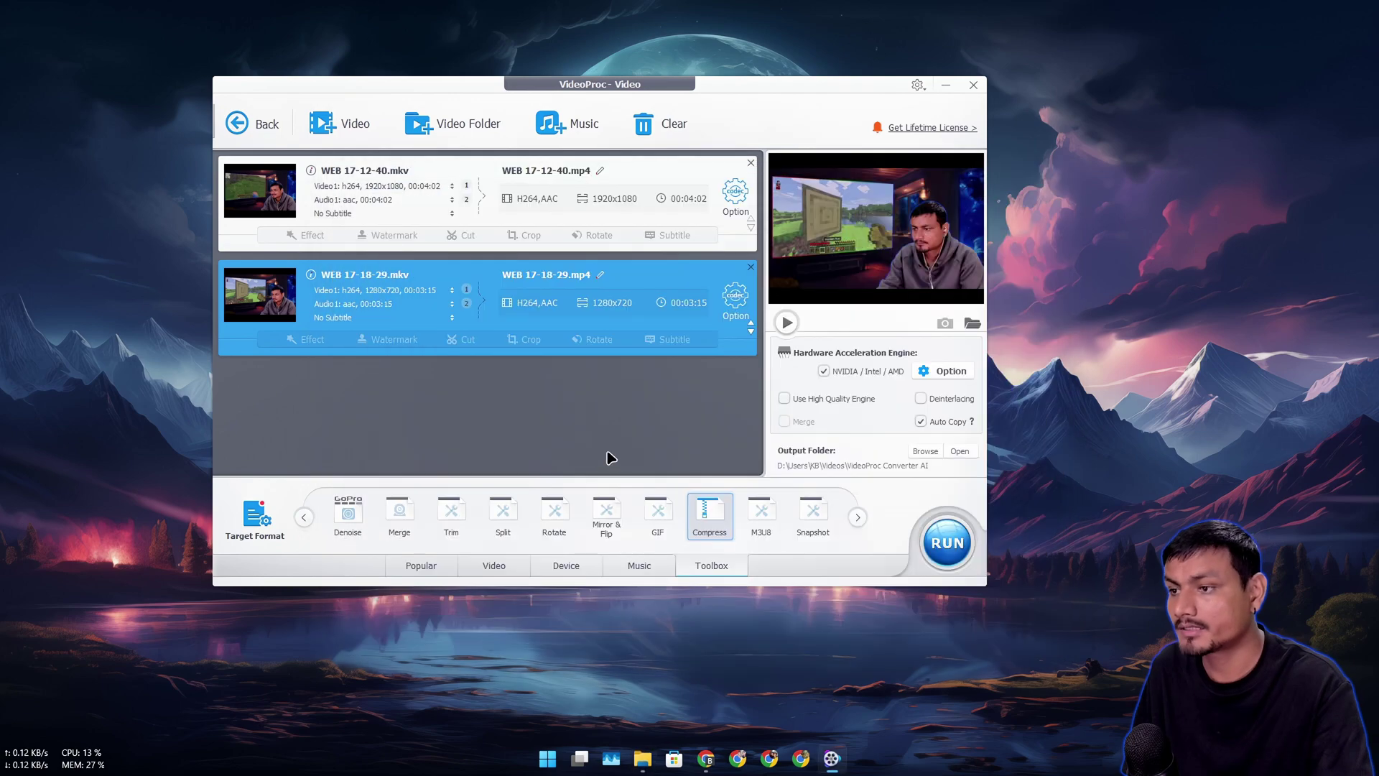
pyautogui.click(731, 501)
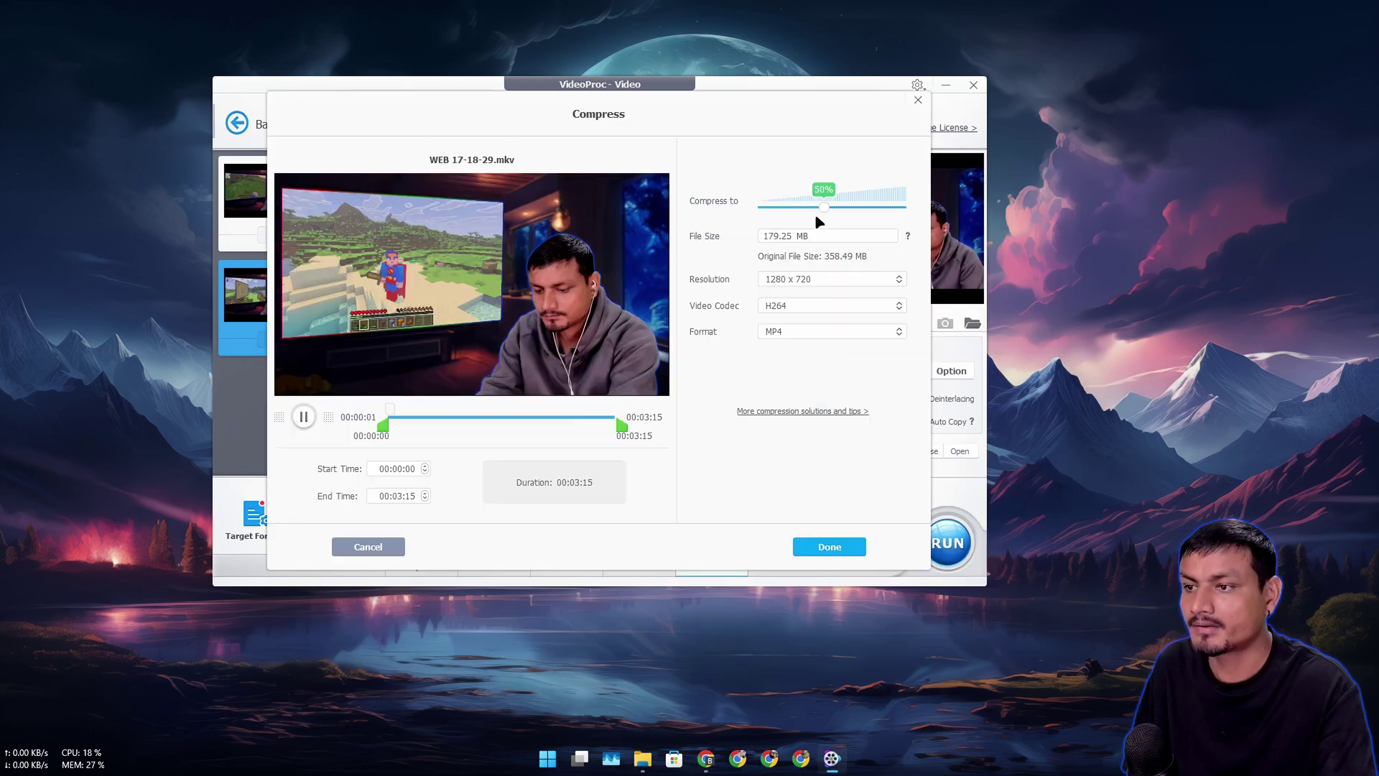
# Step: Confirm the compression, run the batch conversion, and briefly preview the output
pyautogui.click(835, 550)
pyautogui.click(952, 546)
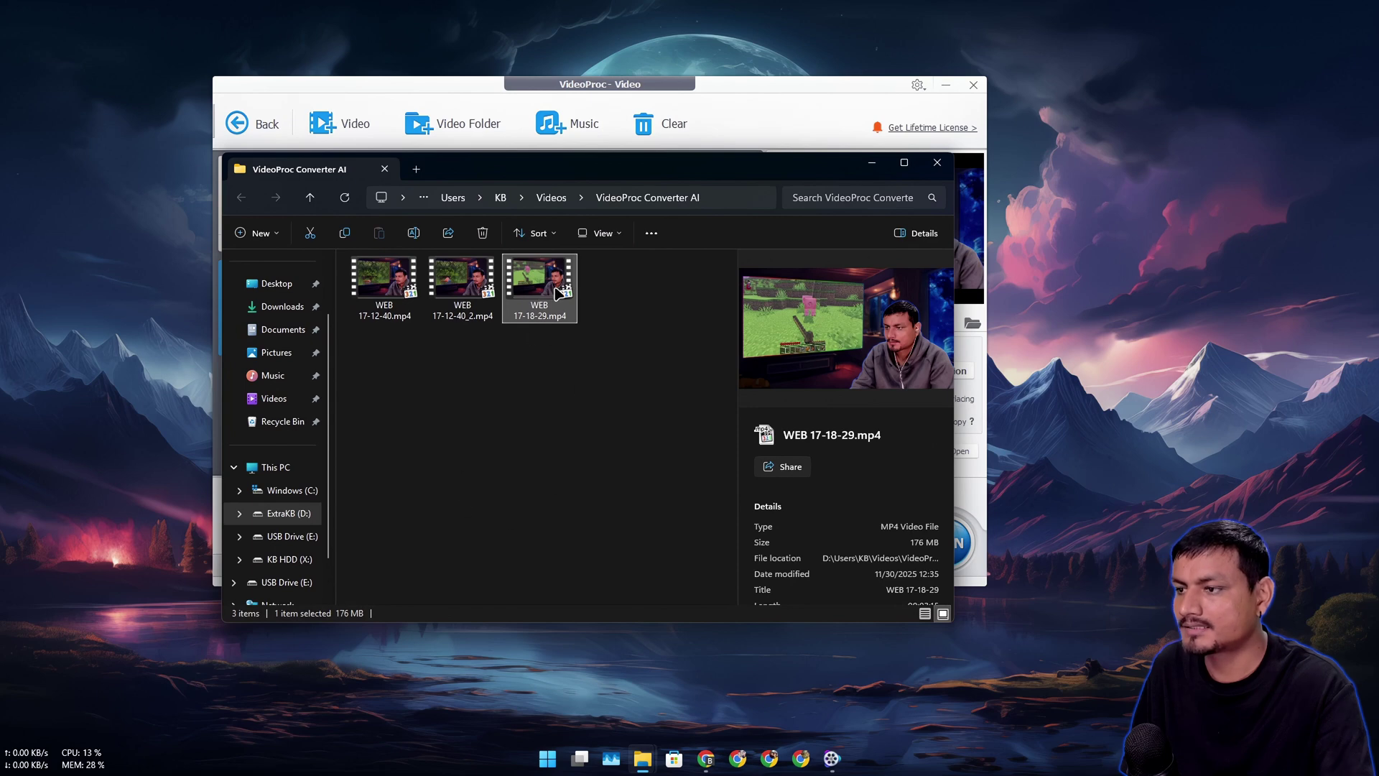
pyautogui.doubleClick(557, 293)
pyautogui.hotkey('alt', 'F4')
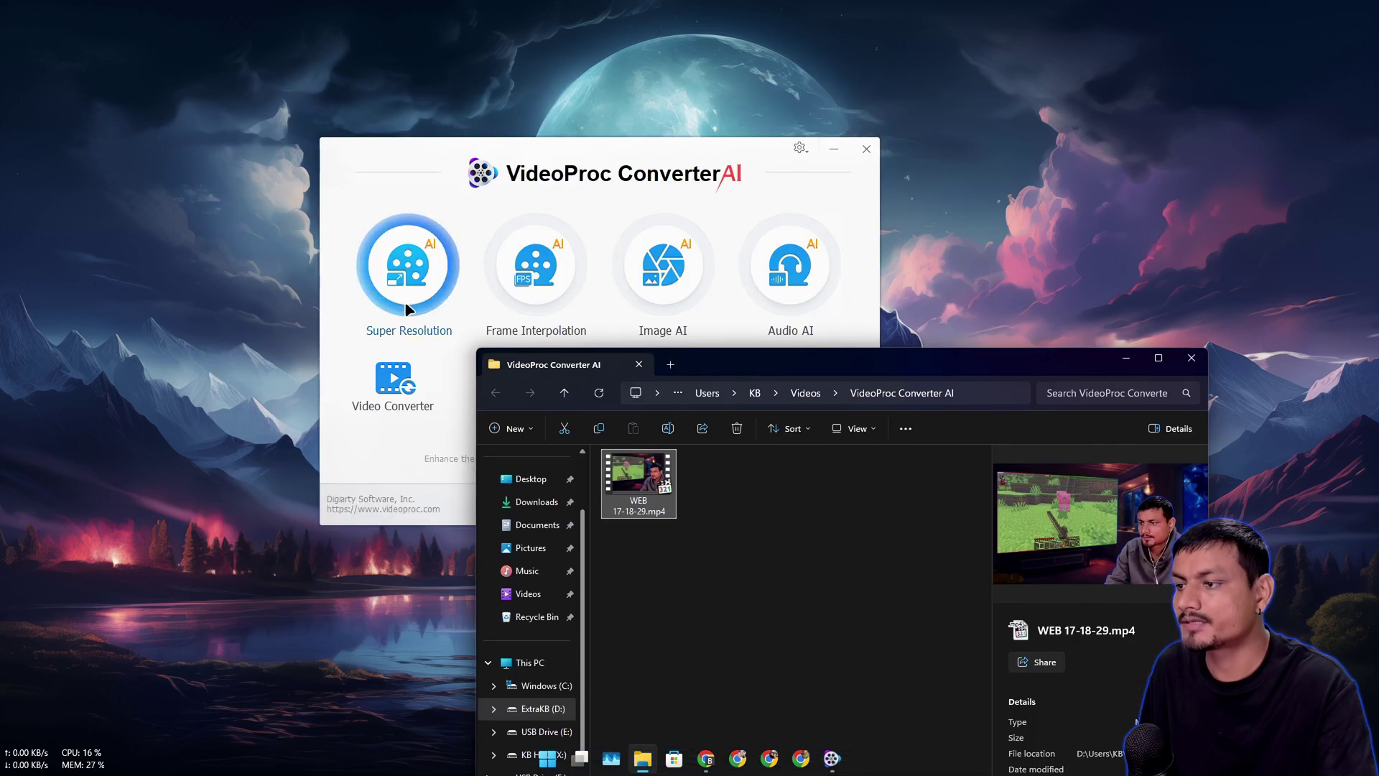
# Step: Play the compressed WEB 17-18-29.mp4 full screen in the media player
pyautogui.moveTo(783, 367); pyautogui.dragTo(720, 196)
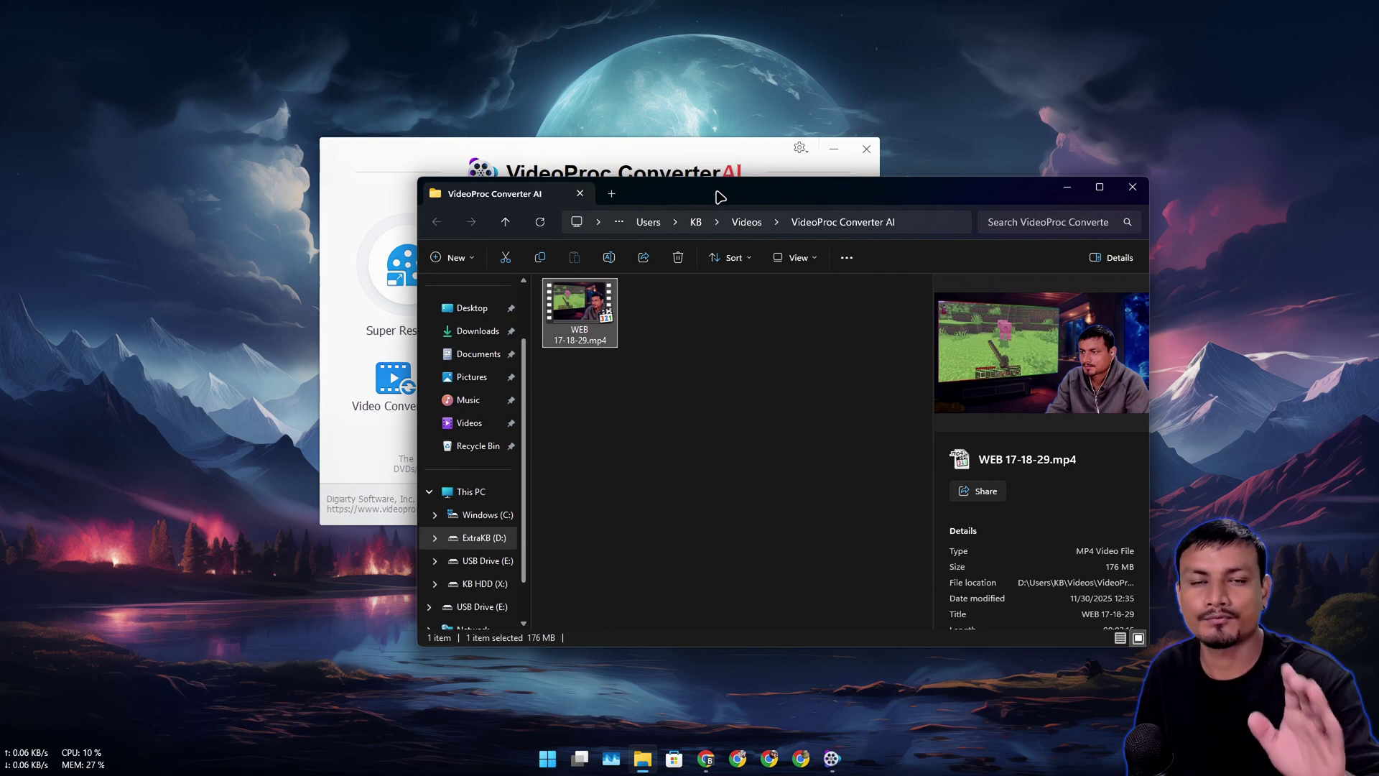
pyautogui.doubleClick(588, 314)
pyautogui.doubleClick(670, 332)
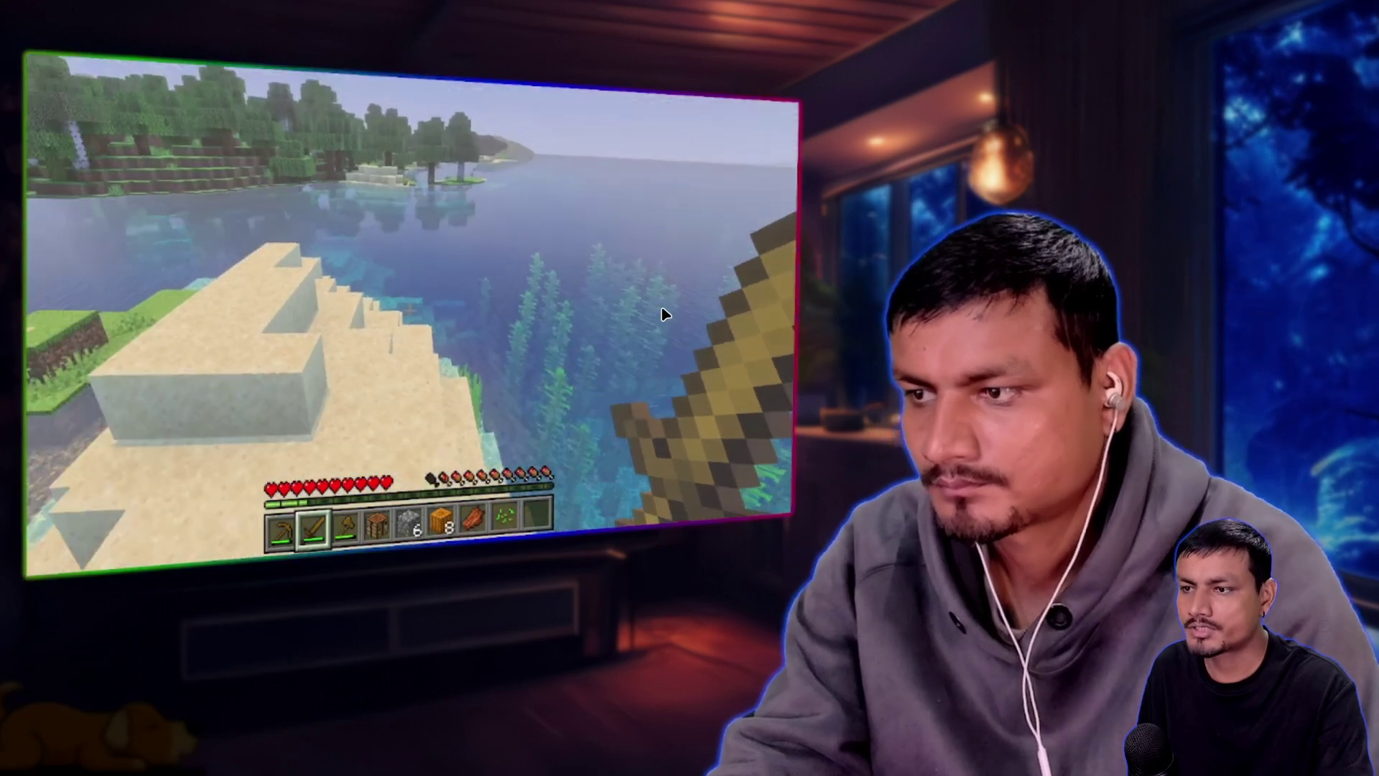
# Step: Close the player, verify WEB 17-18-29.mp4 is 1280×720 in Properties, and return to VideoProc
pyautogui.doubleClick(663, 313)
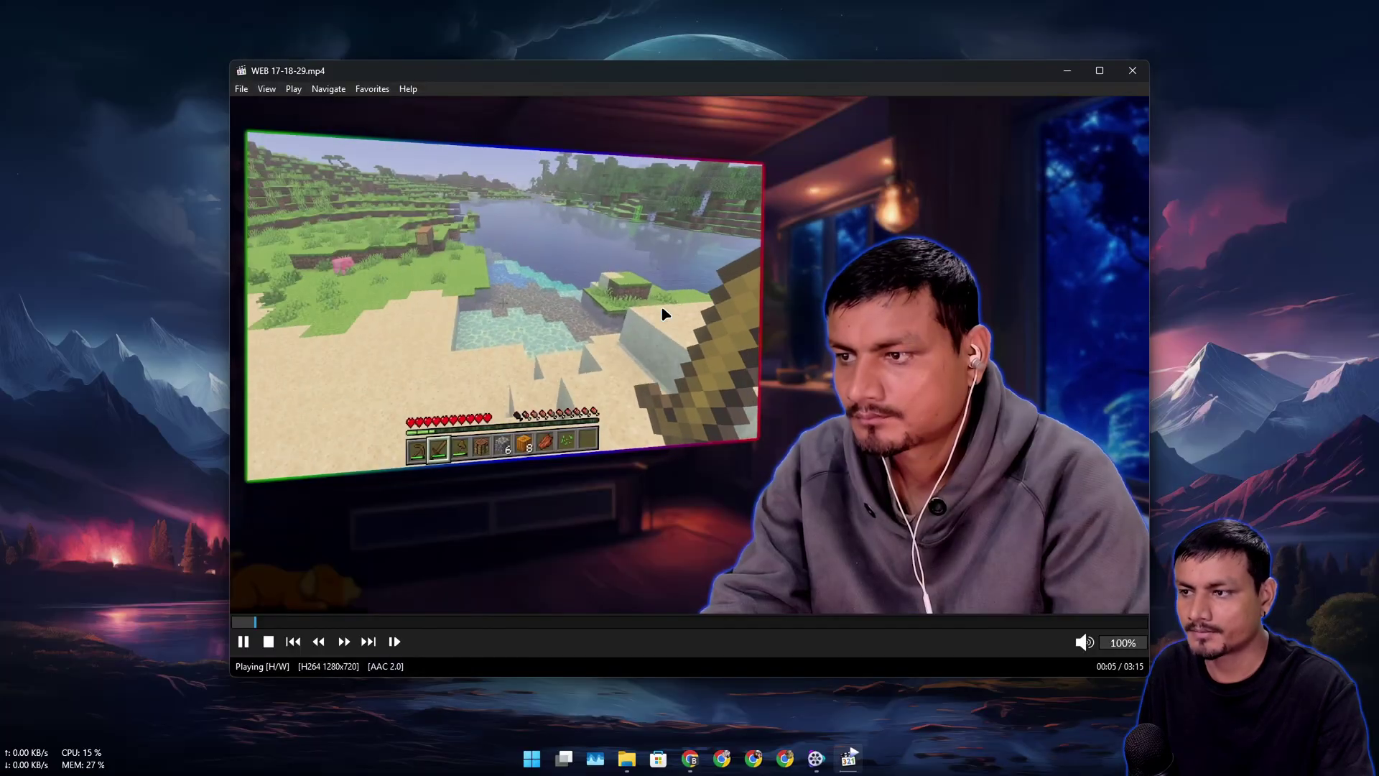
pyautogui.click(1133, 71)
pyautogui.rightClick(568, 306)
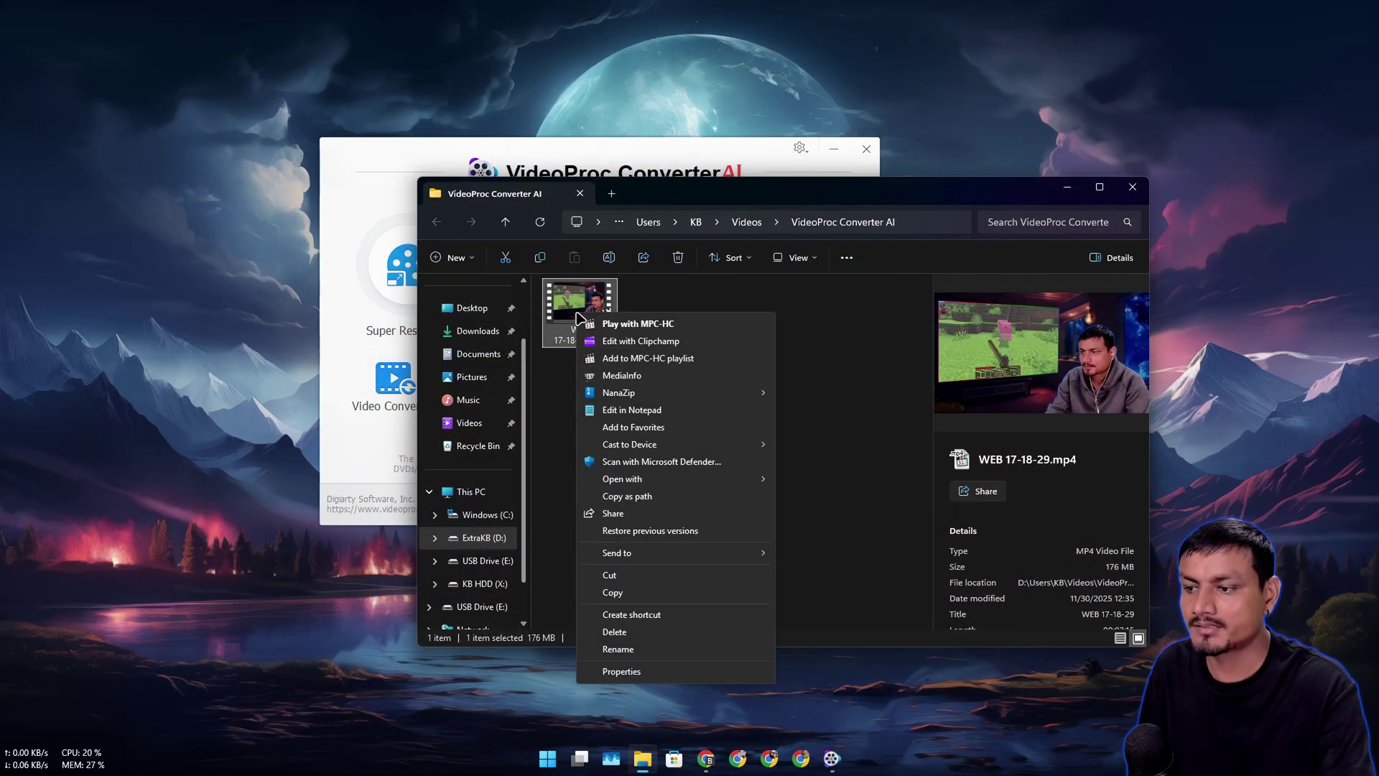
pyautogui.click(625, 651)
pyautogui.click(742, 312)
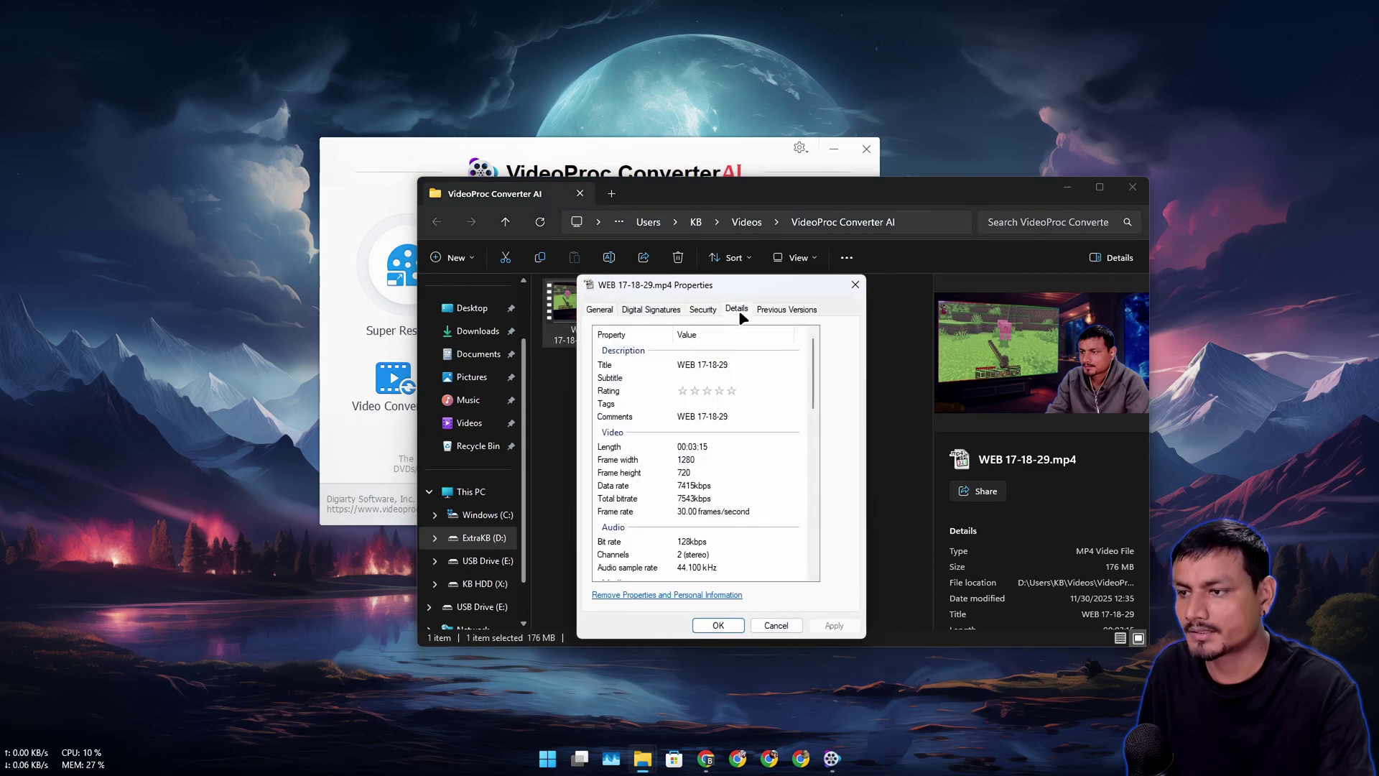
pyautogui.click(683, 464)
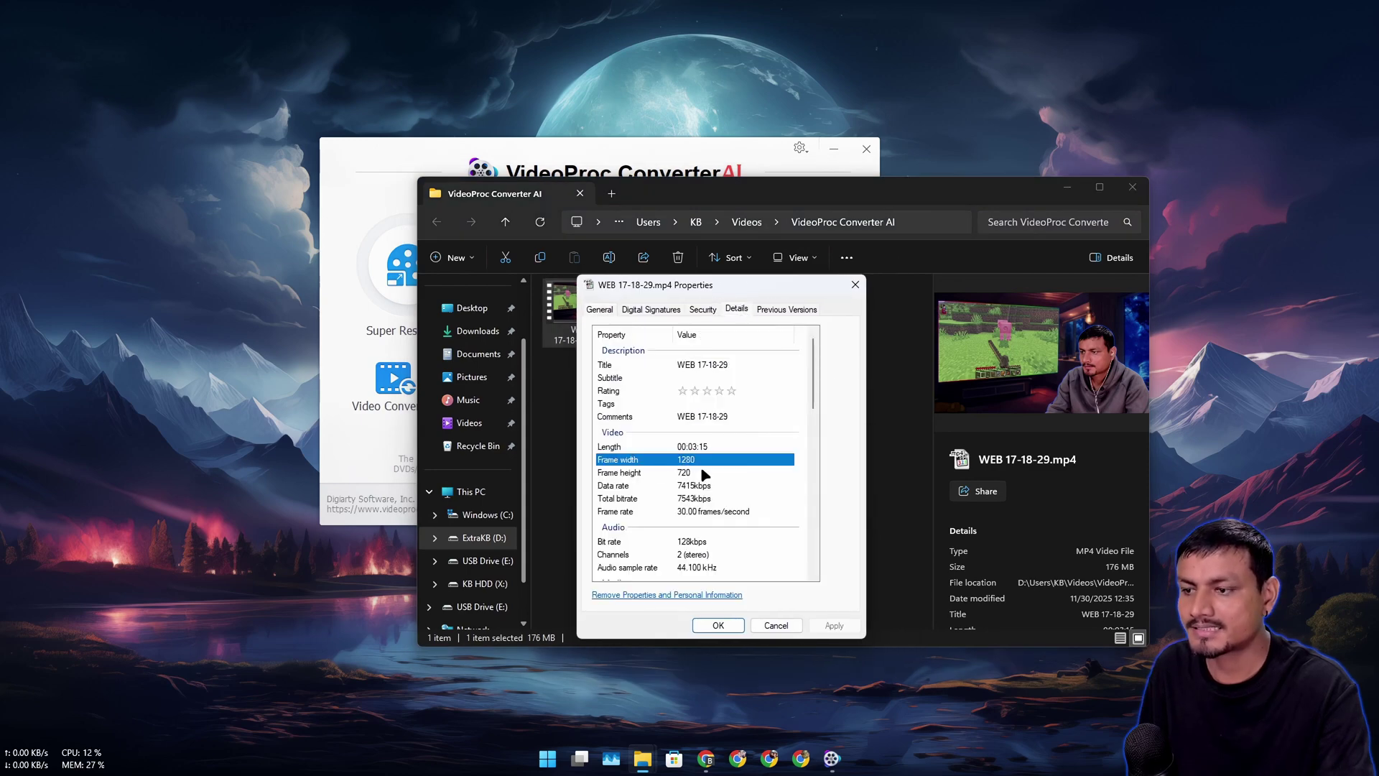
pyautogui.click(855, 285)
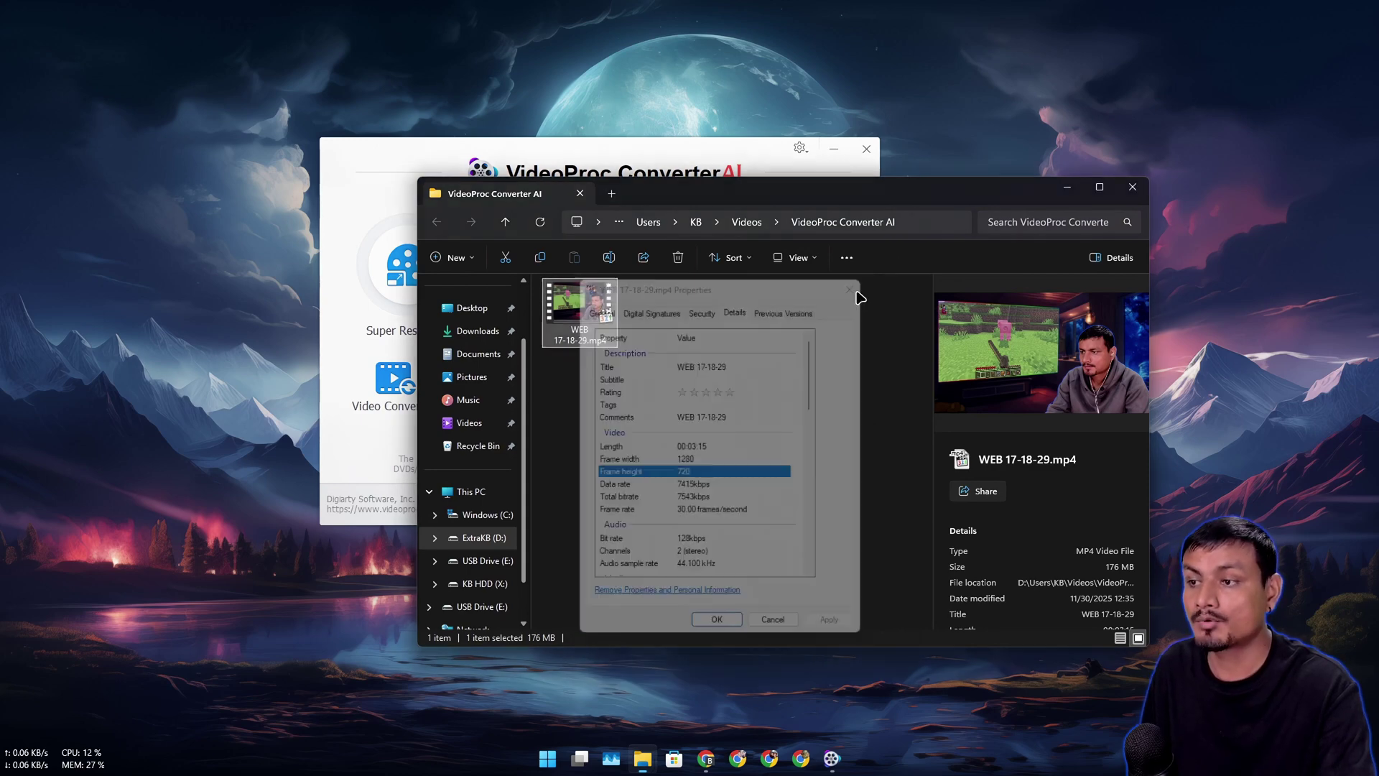
pyautogui.click(346, 248)
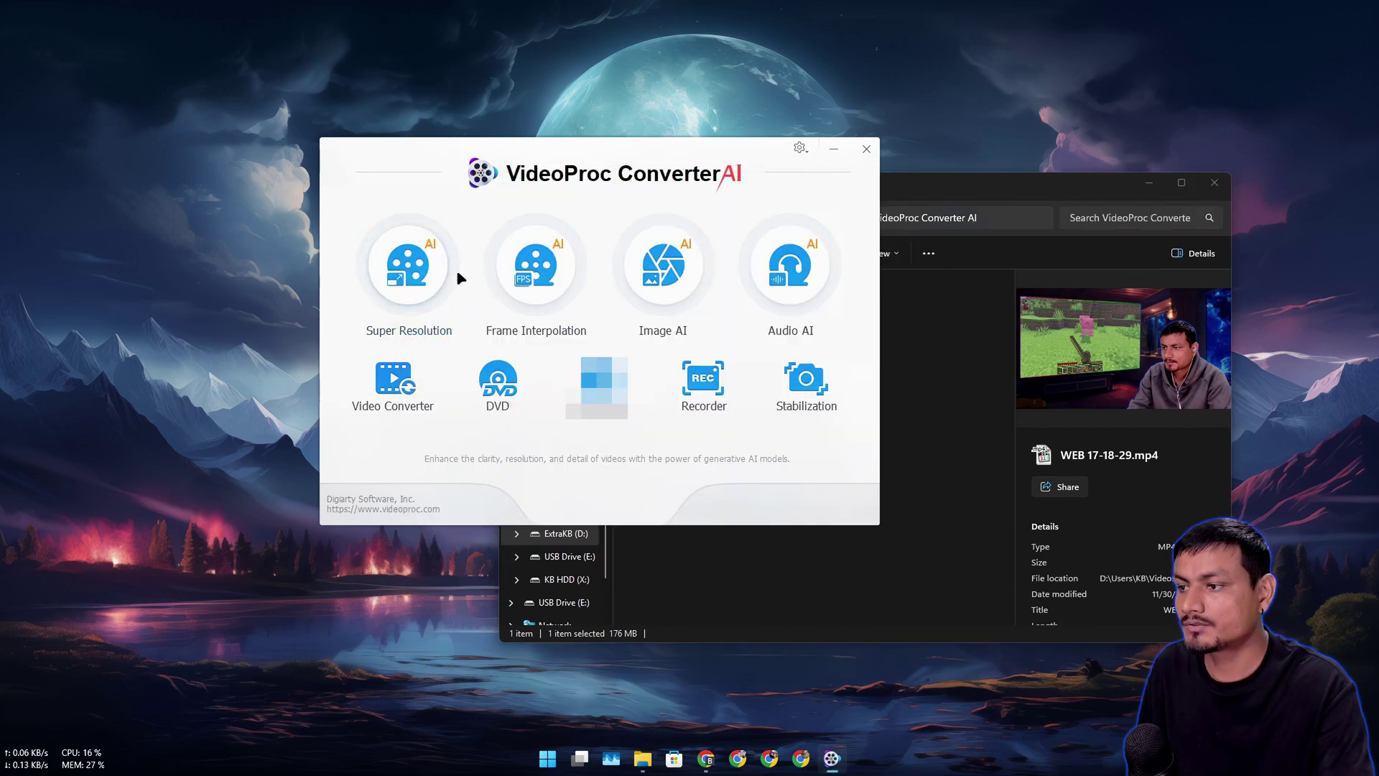
# Step: Drop WEB 17-18-29.mp4 into Super Resolution and pan the 1280×720 versus 2560×1440 preview
pyautogui.click(418, 278)
pyautogui.click(1106, 196)
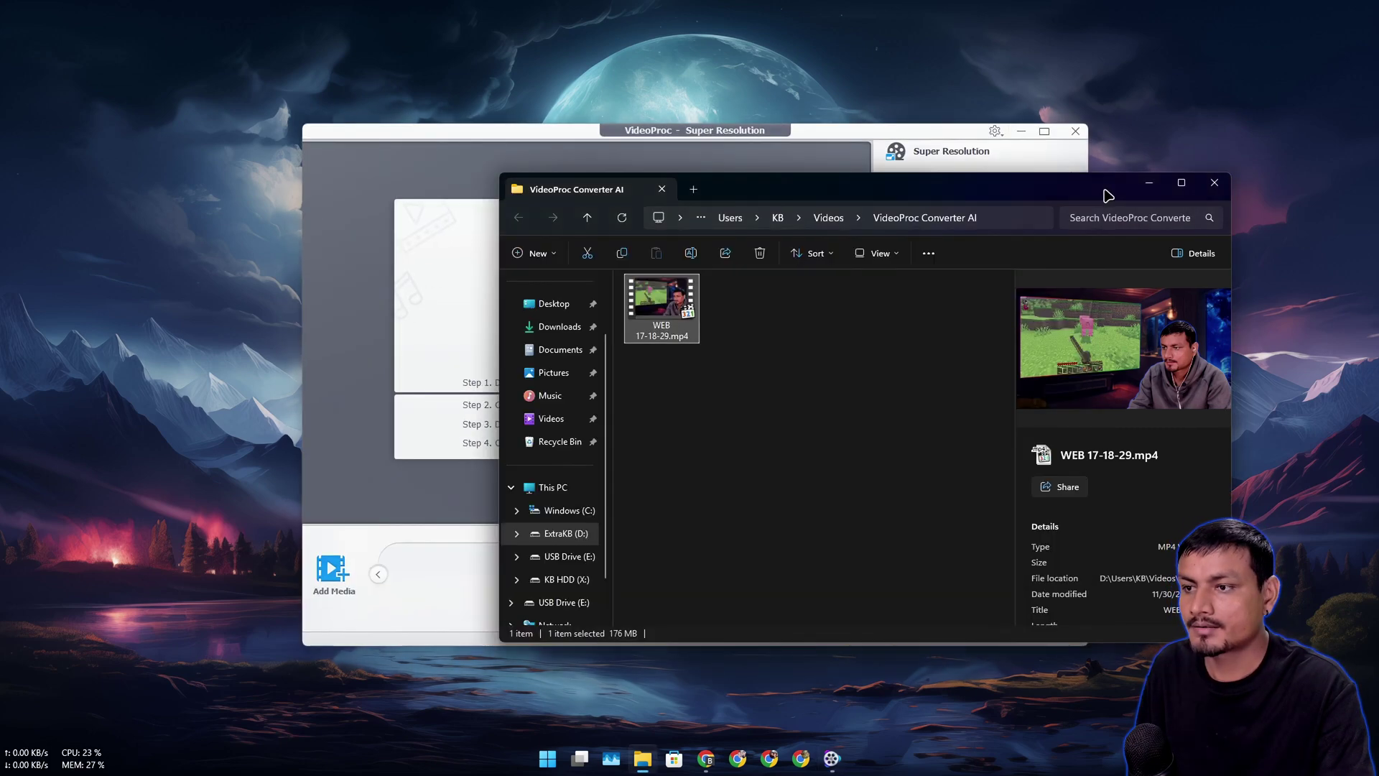
pyautogui.moveTo(752, 199); pyautogui.dragTo(985, 212)
pyautogui.moveTo(911, 324)
pyautogui.mouseDown()
pyautogui.moveTo(595, 362)
pyautogui.moveTo(510, 281)
pyautogui.mouseUp()
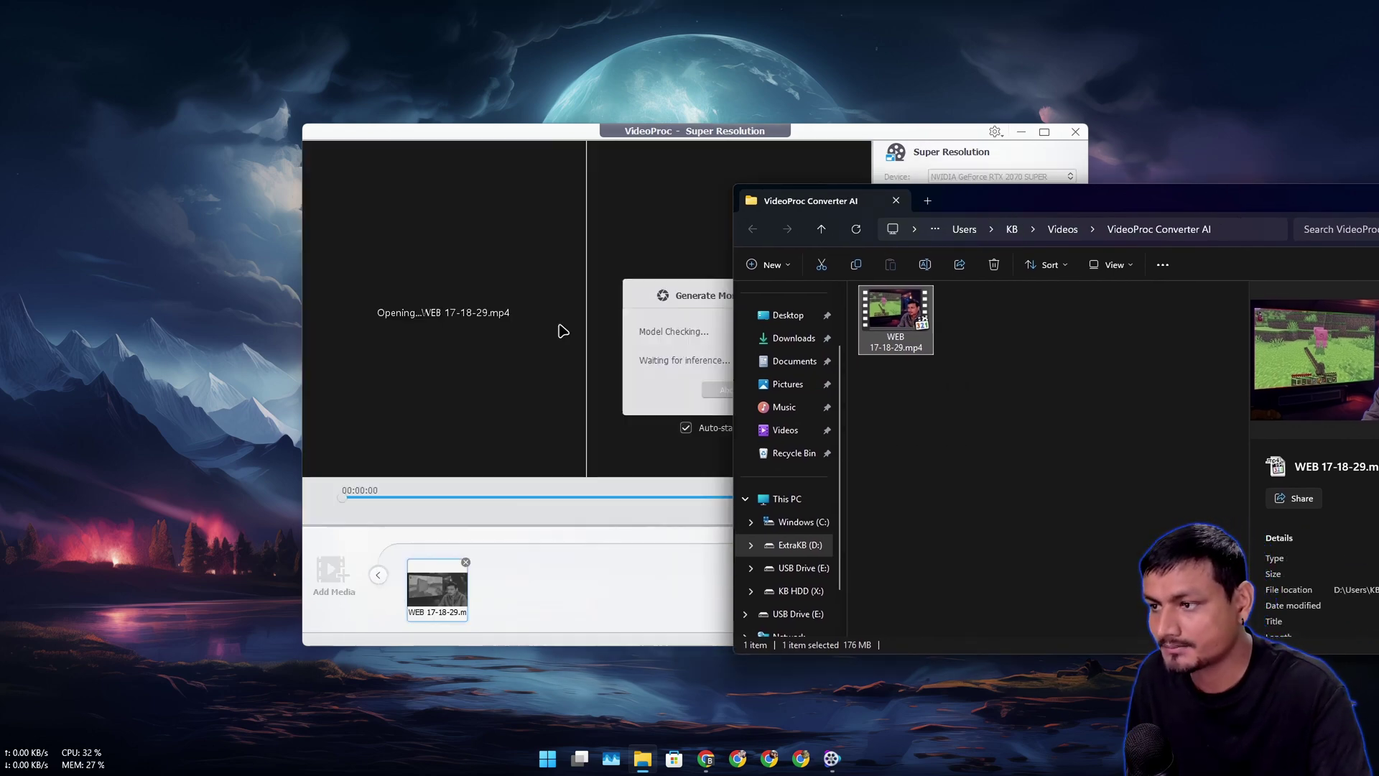
pyautogui.scroll(3, 615, 334)
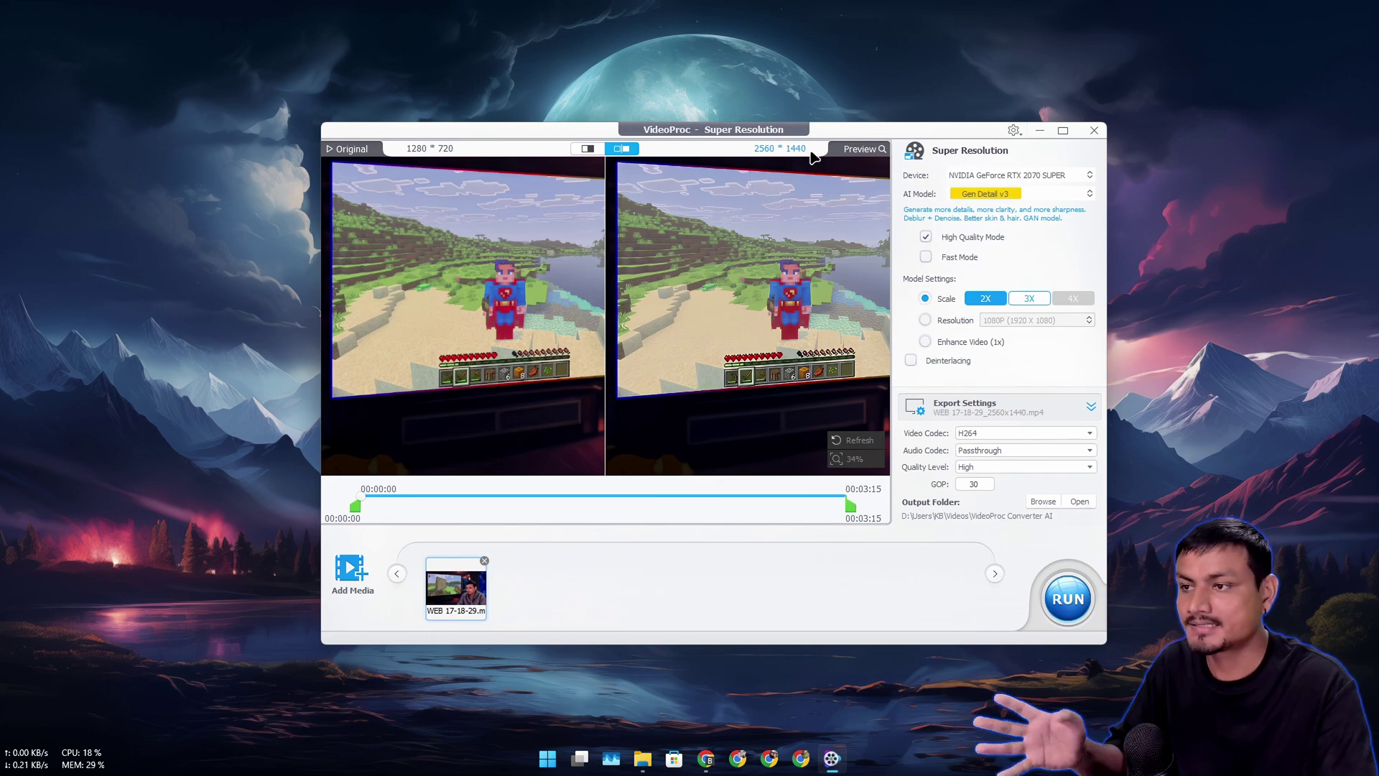
pyautogui.moveTo(745, 278); pyautogui.dragTo(661, 278)
# Step: Maximize the Super Resolution window to enlarge the side-by-side comparison
pyautogui.click(1065, 131)
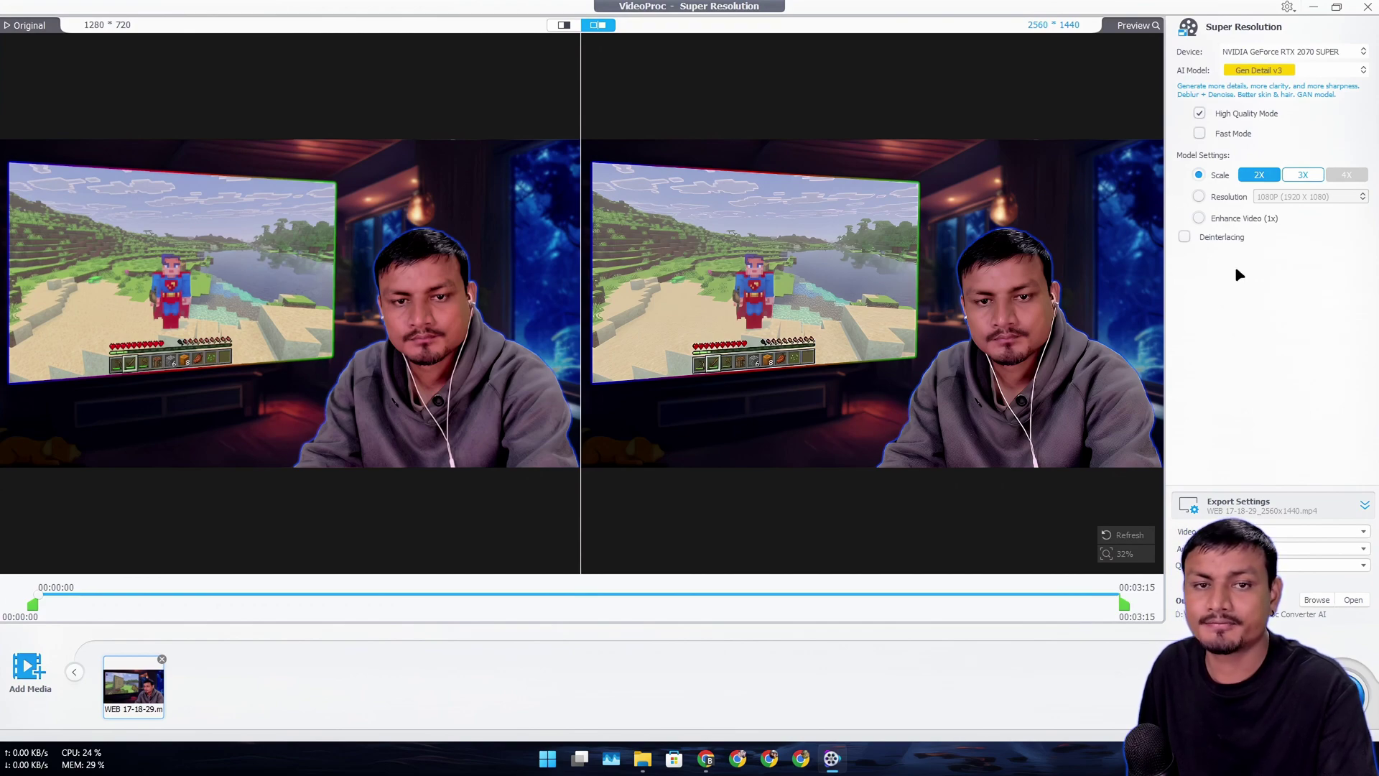
pyautogui.scroll(2, 641, 285)
pyautogui.scroll(2, 640, 286)
pyautogui.scroll(2, 640, 285)
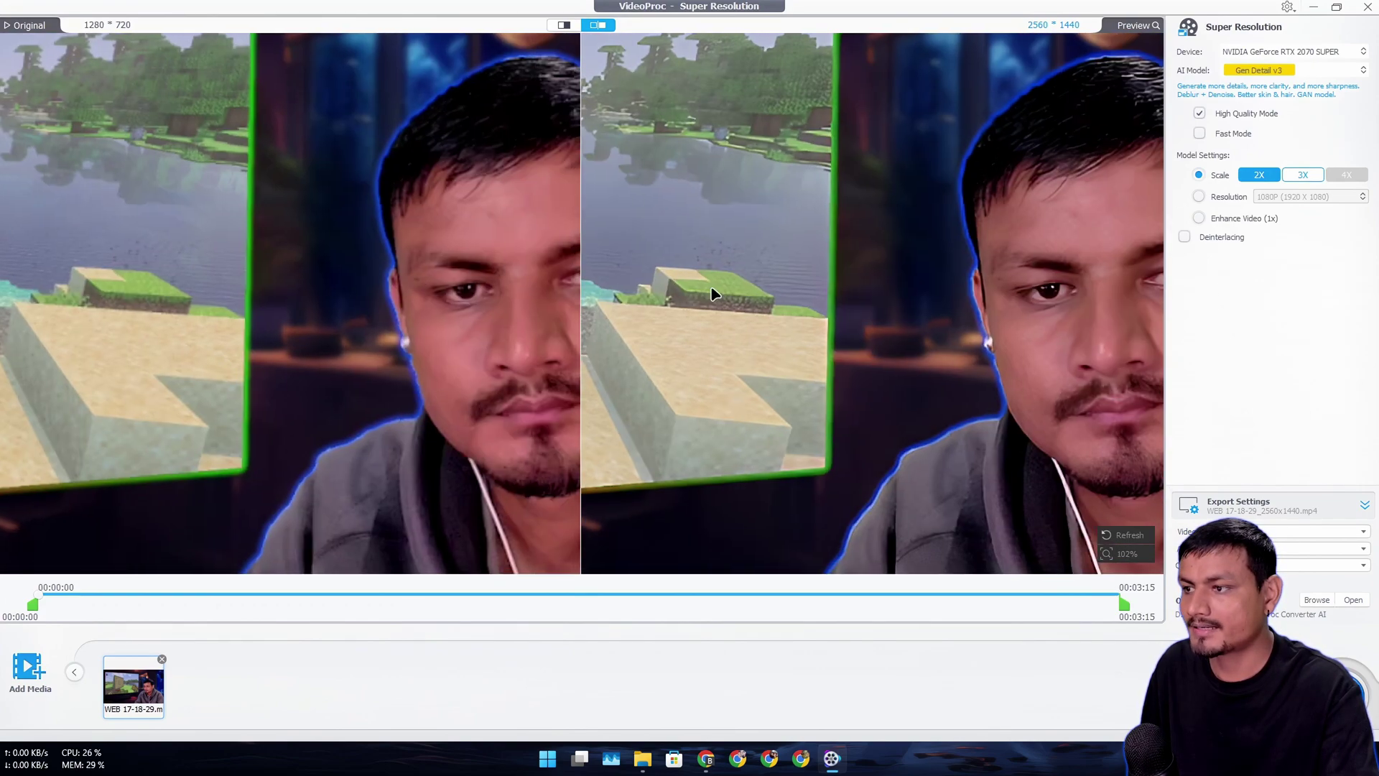
pyautogui.scroll(1, 640, 286)
pyautogui.scroll(2, 692, 276)
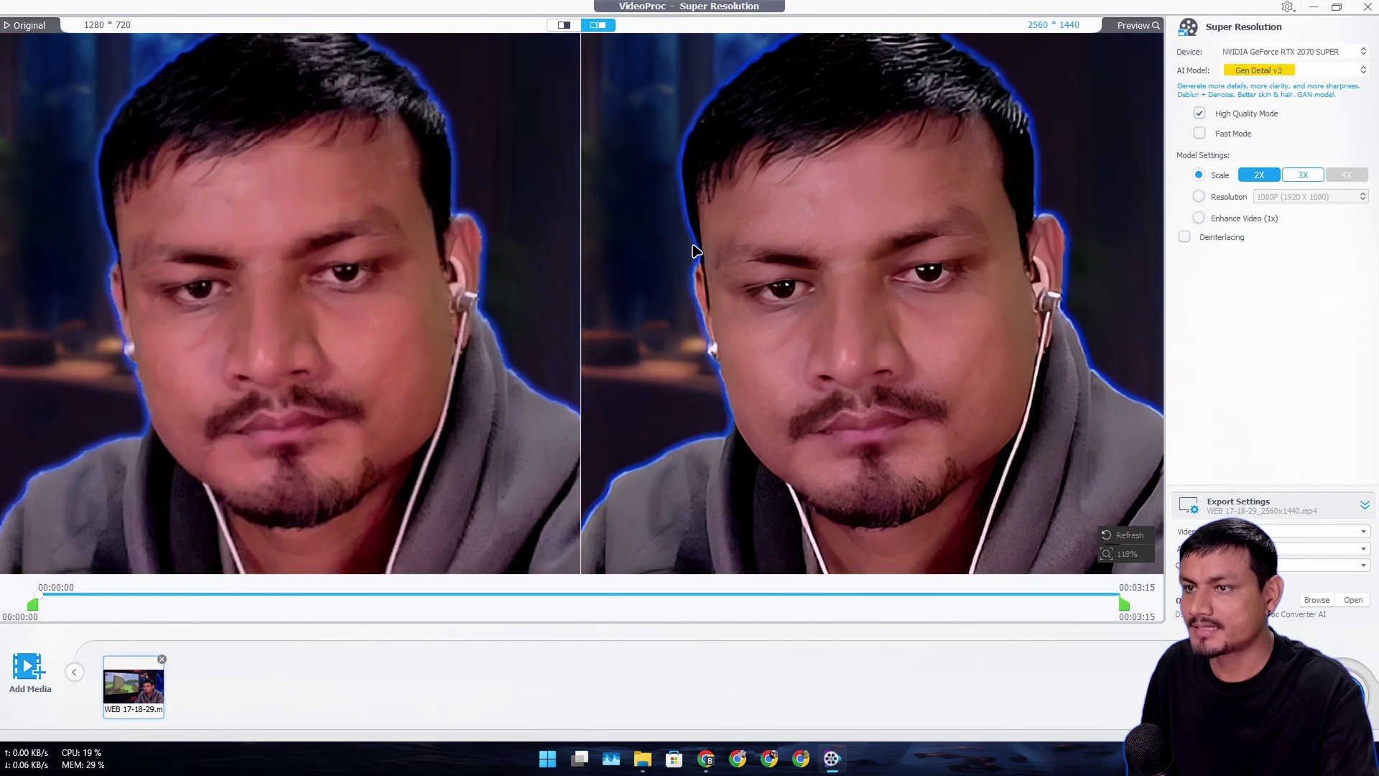
pyautogui.scroll(2, 714, 268)
pyautogui.scroll(1, 714, 268)
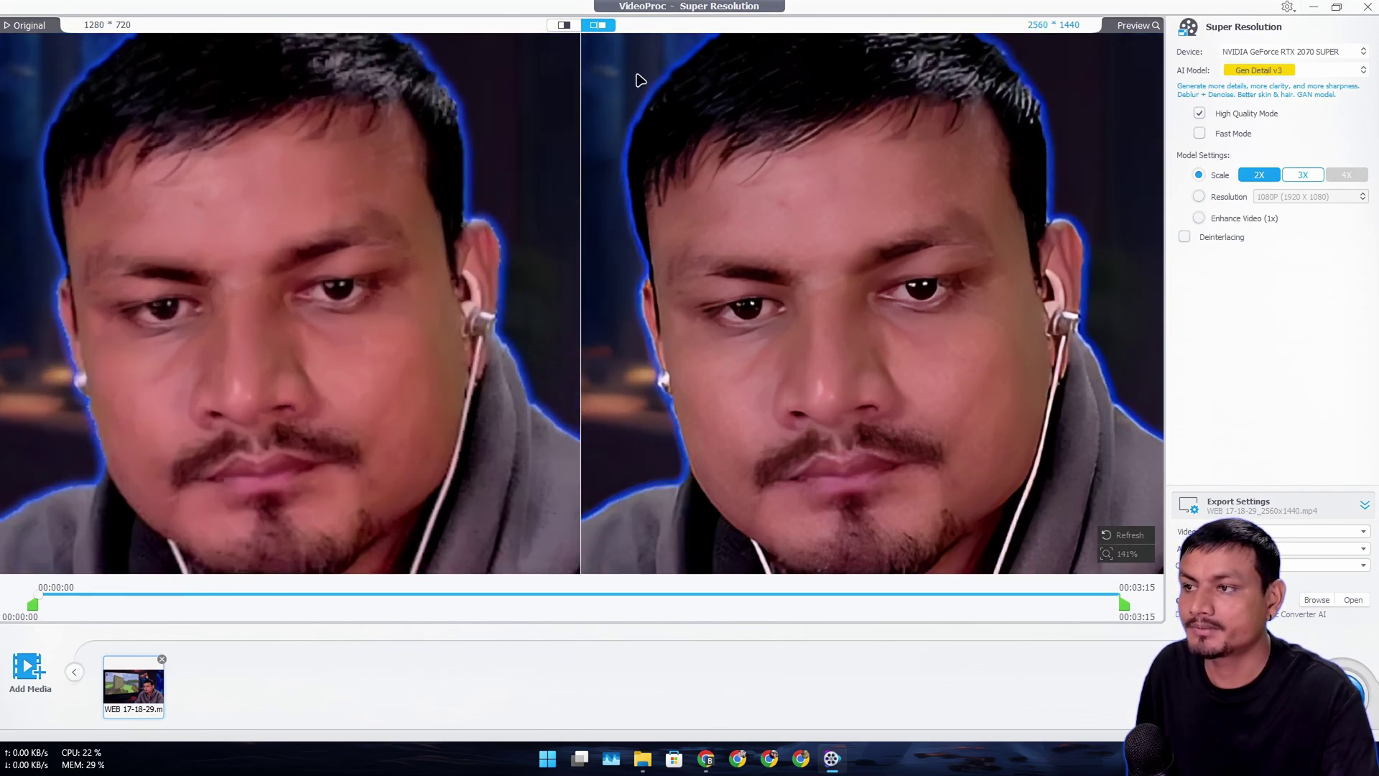
pyautogui.scroll(2, 795, 147)
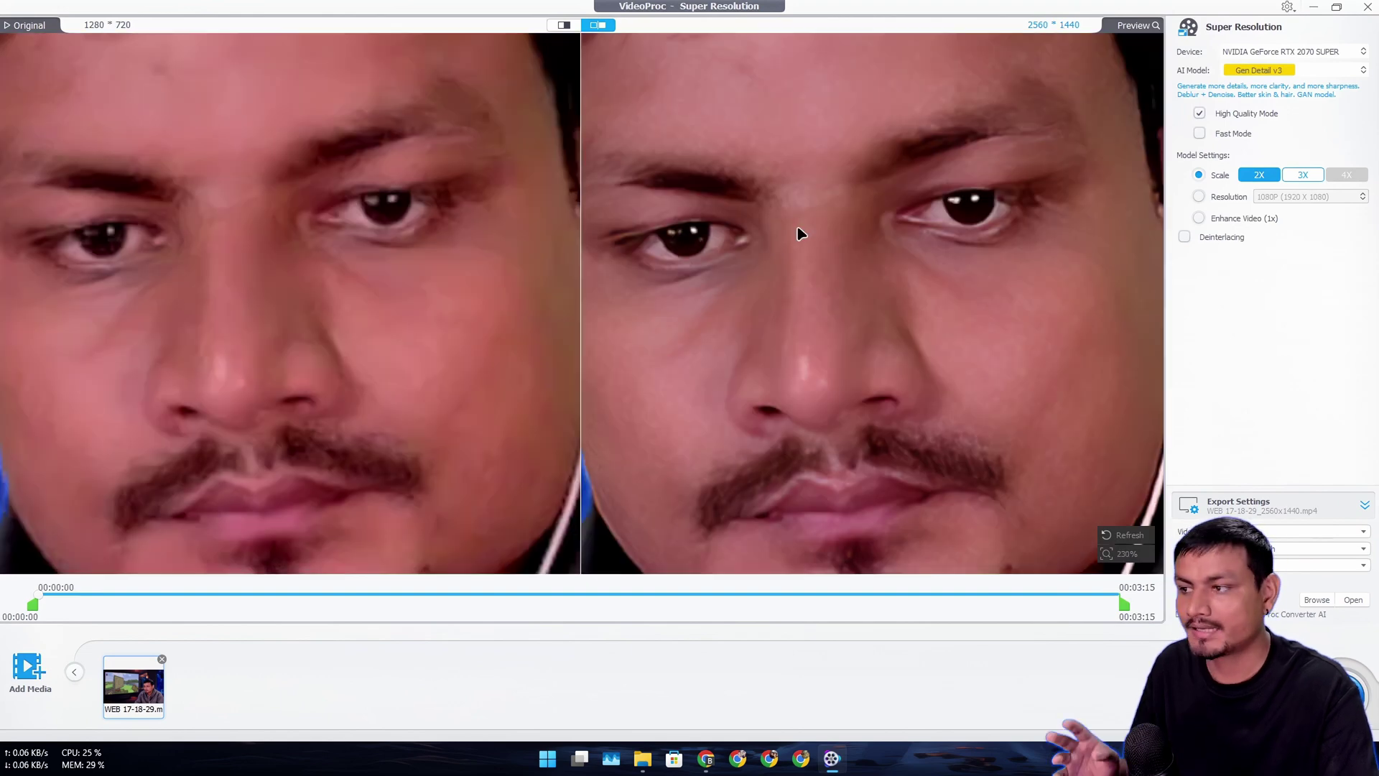
pyautogui.scroll(2, 798, 231)
pyautogui.scroll(1, 818, 281)
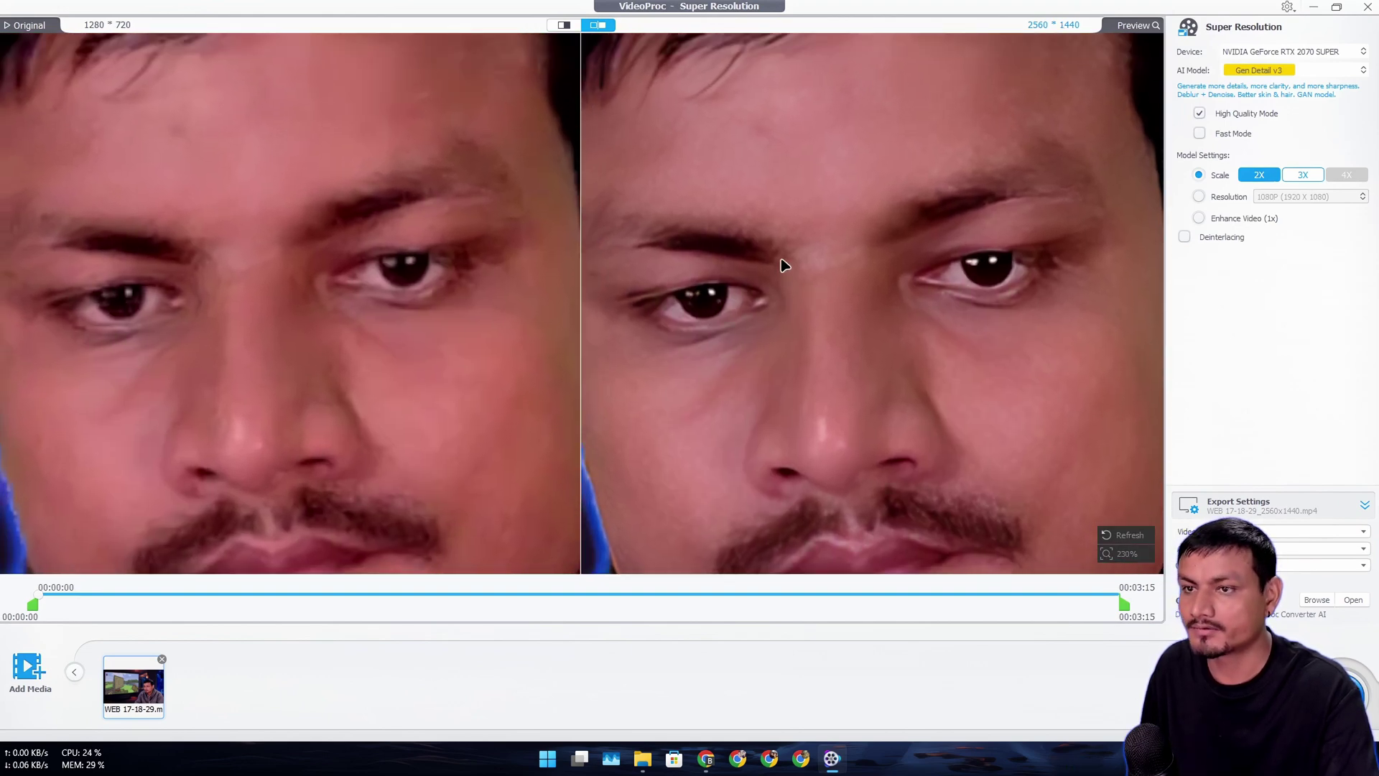
pyautogui.scroll(-5, 799, 250)
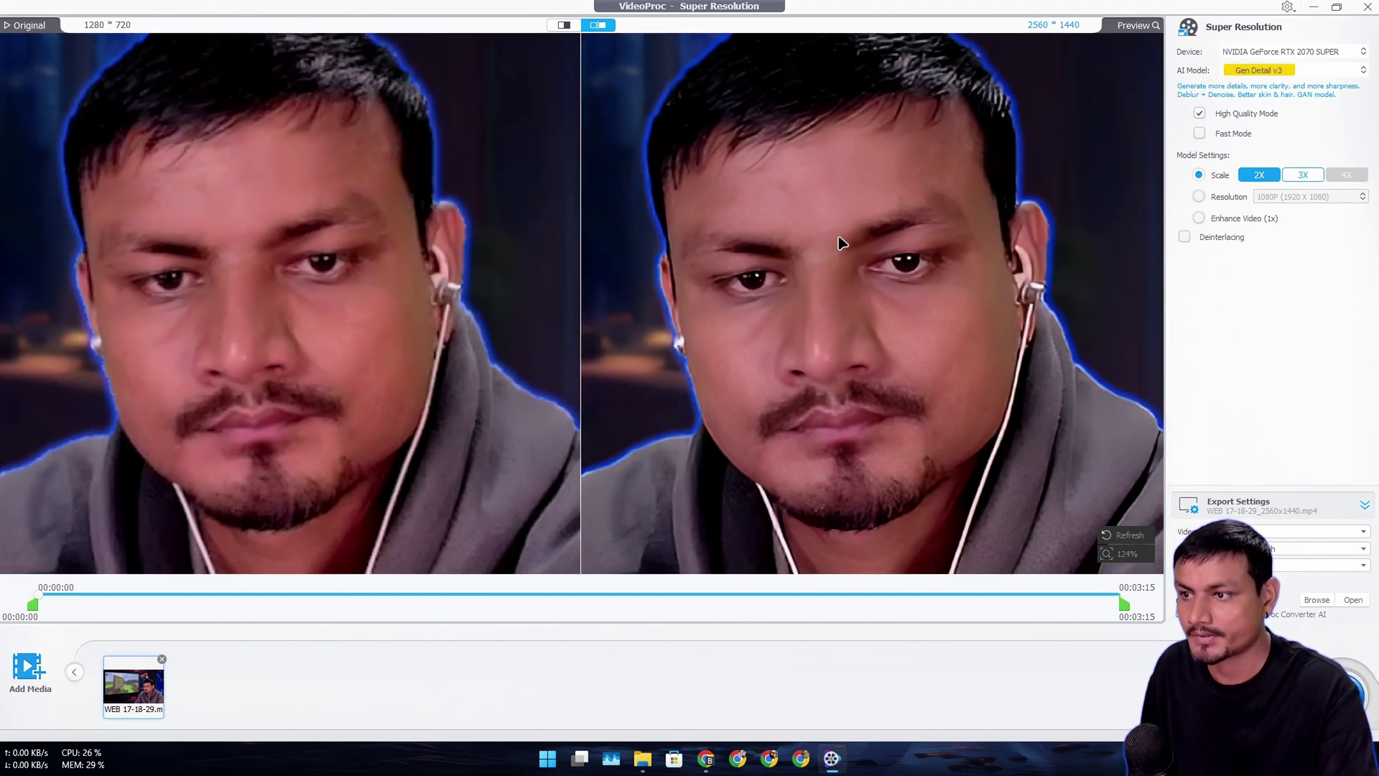
pyautogui.scroll(-1, 816, 302)
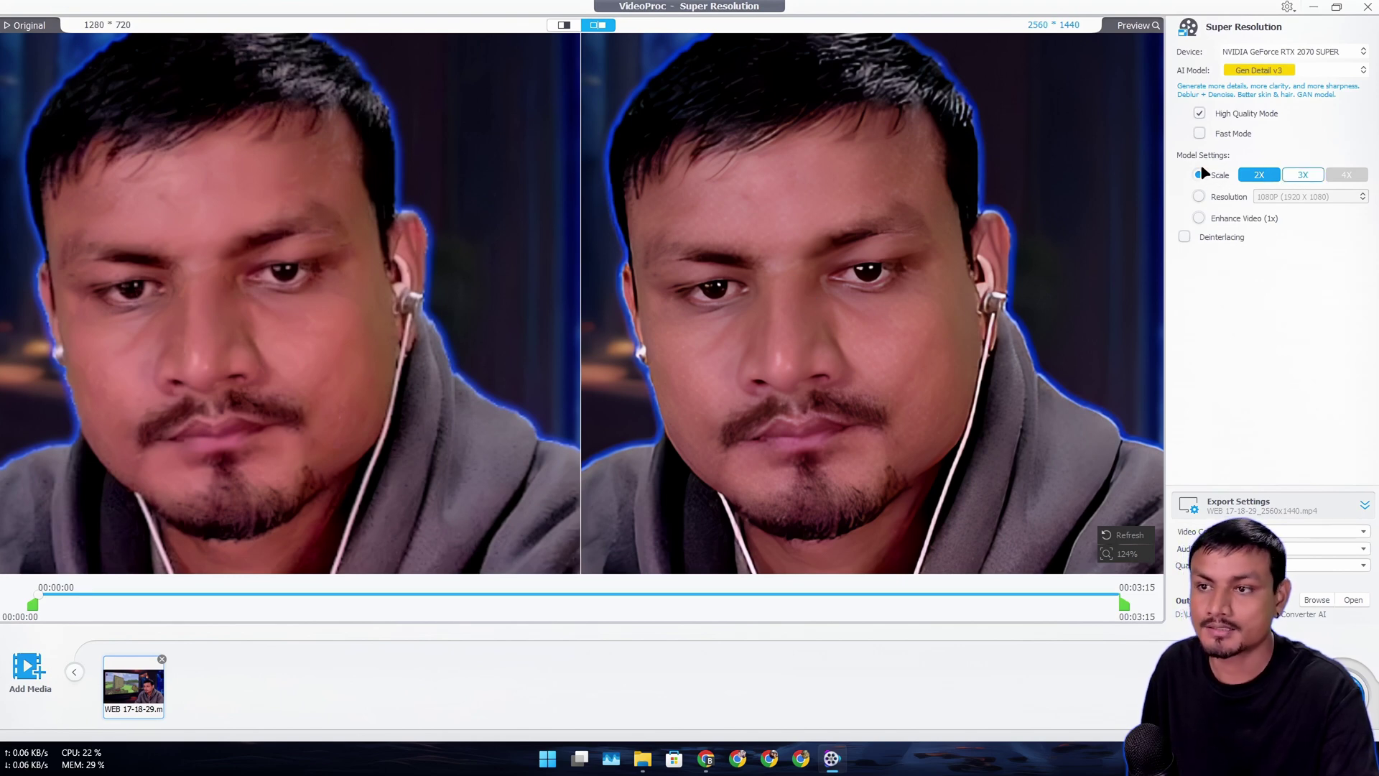
# Step: Apply the 3X upscale to the Minecraft video and export it as a 3840x2160 MP4
pyautogui.click(1296, 178)
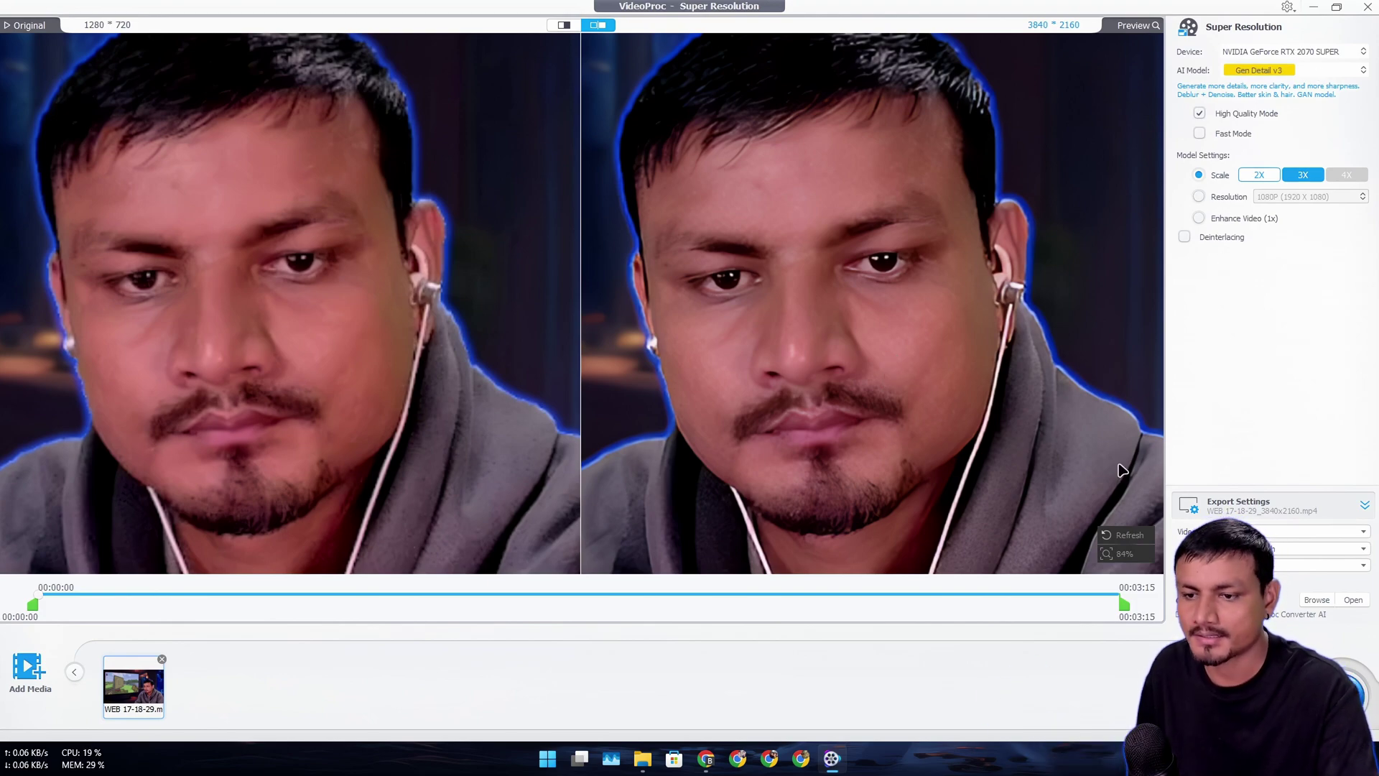
pyautogui.click(1336, 9)
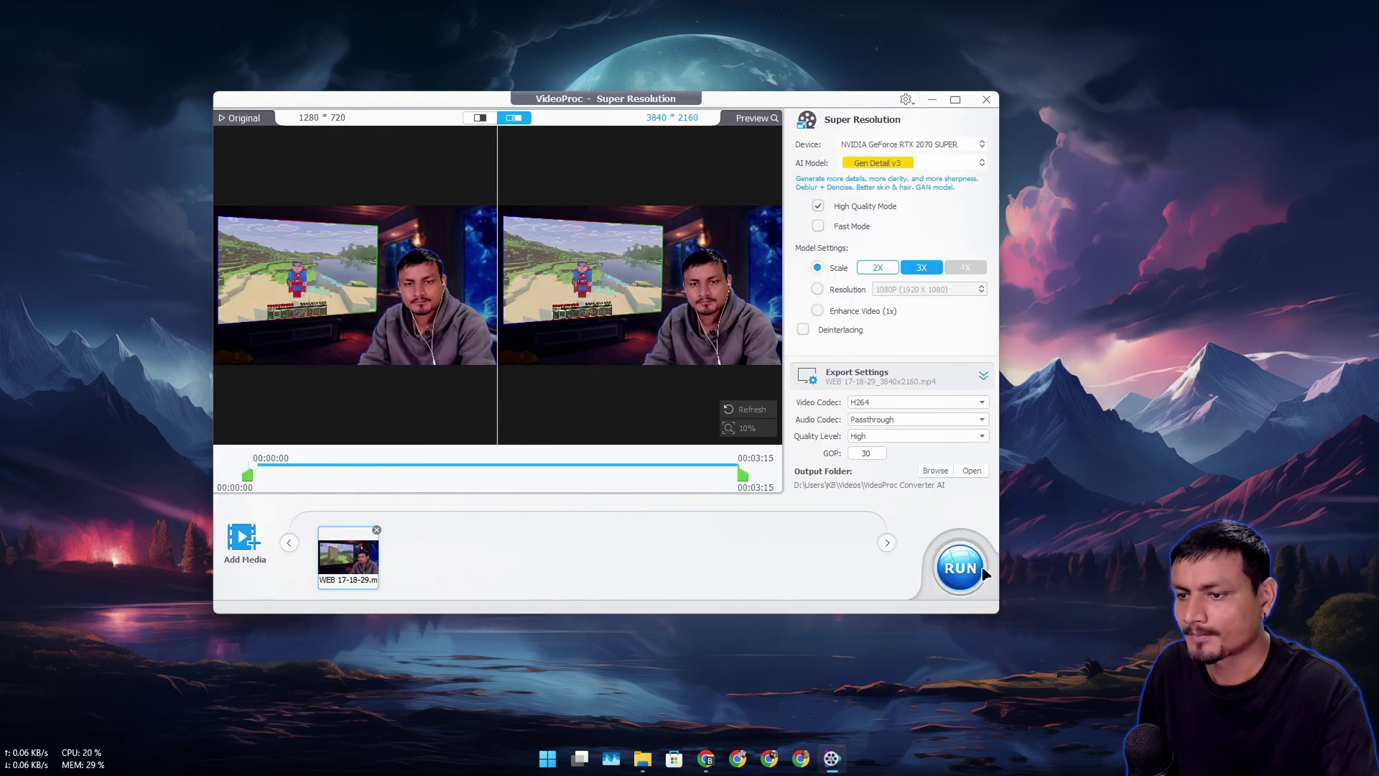
pyautogui.click(958, 571)
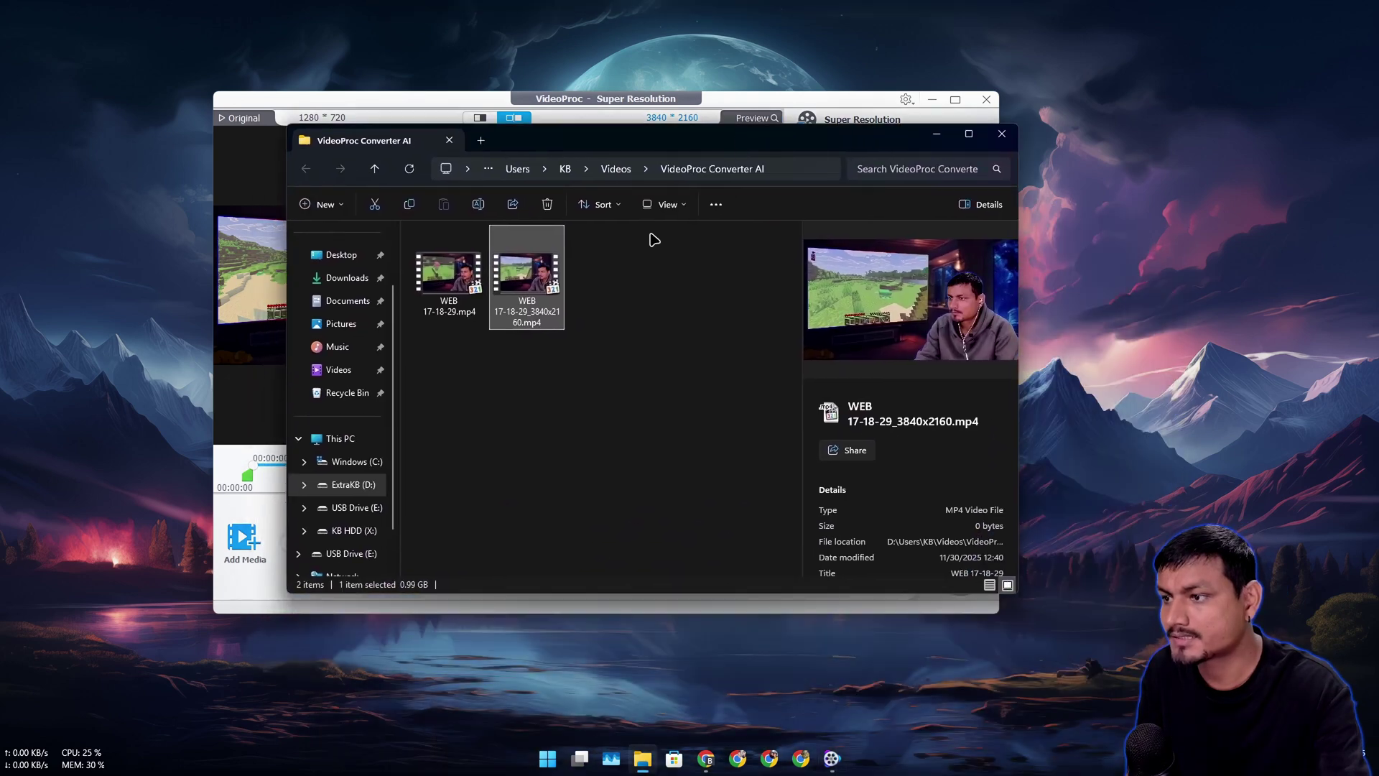
pyautogui.click(529, 431)
pyautogui.click(458, 306)
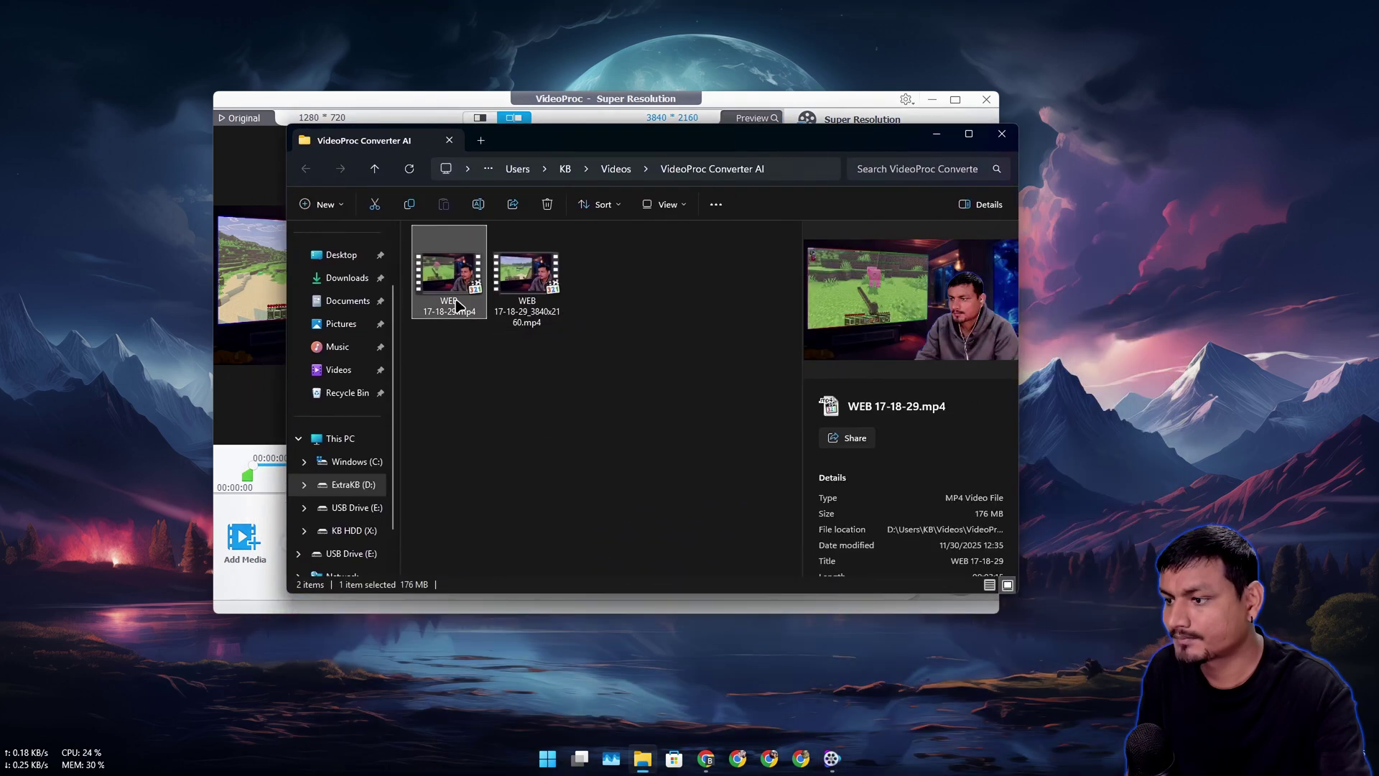
pyautogui.doubleClick(458, 304)
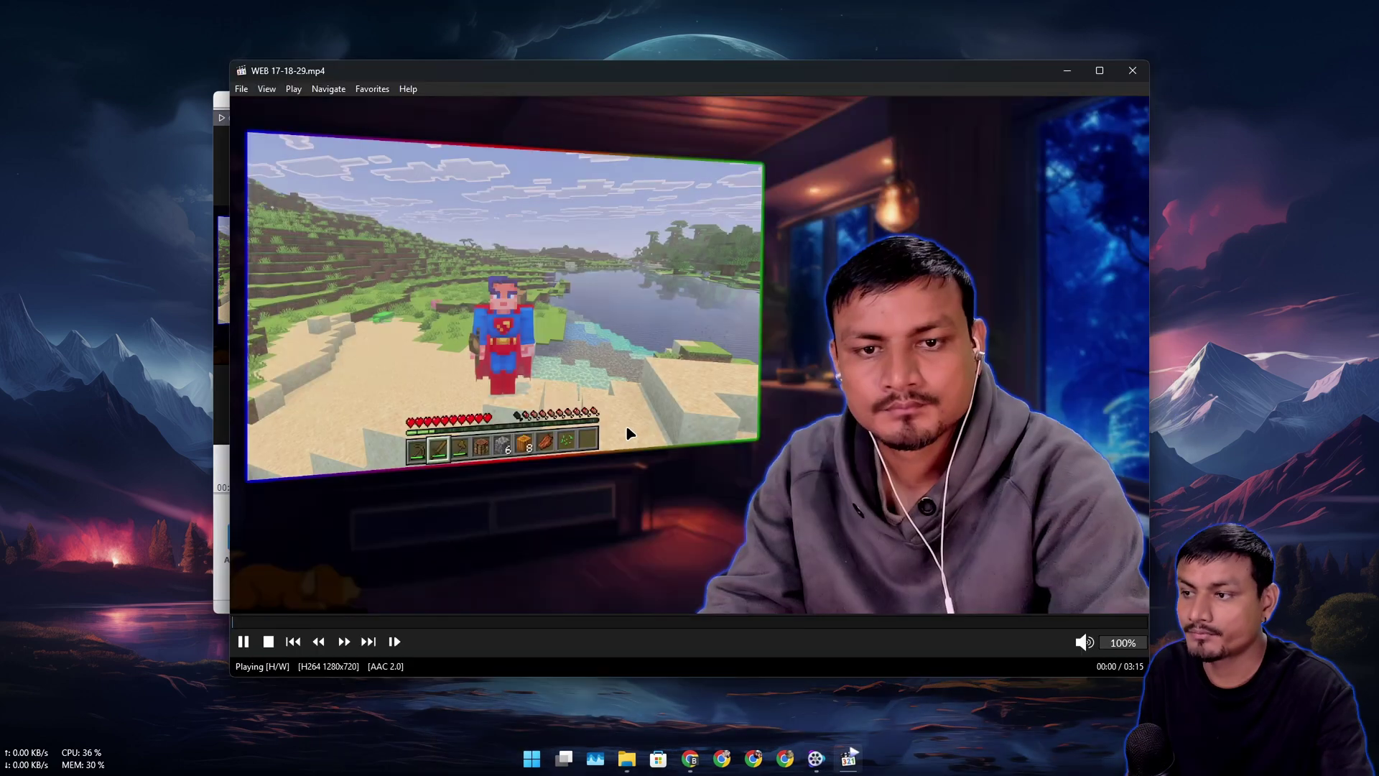
pyautogui.doubleClick(626, 425)
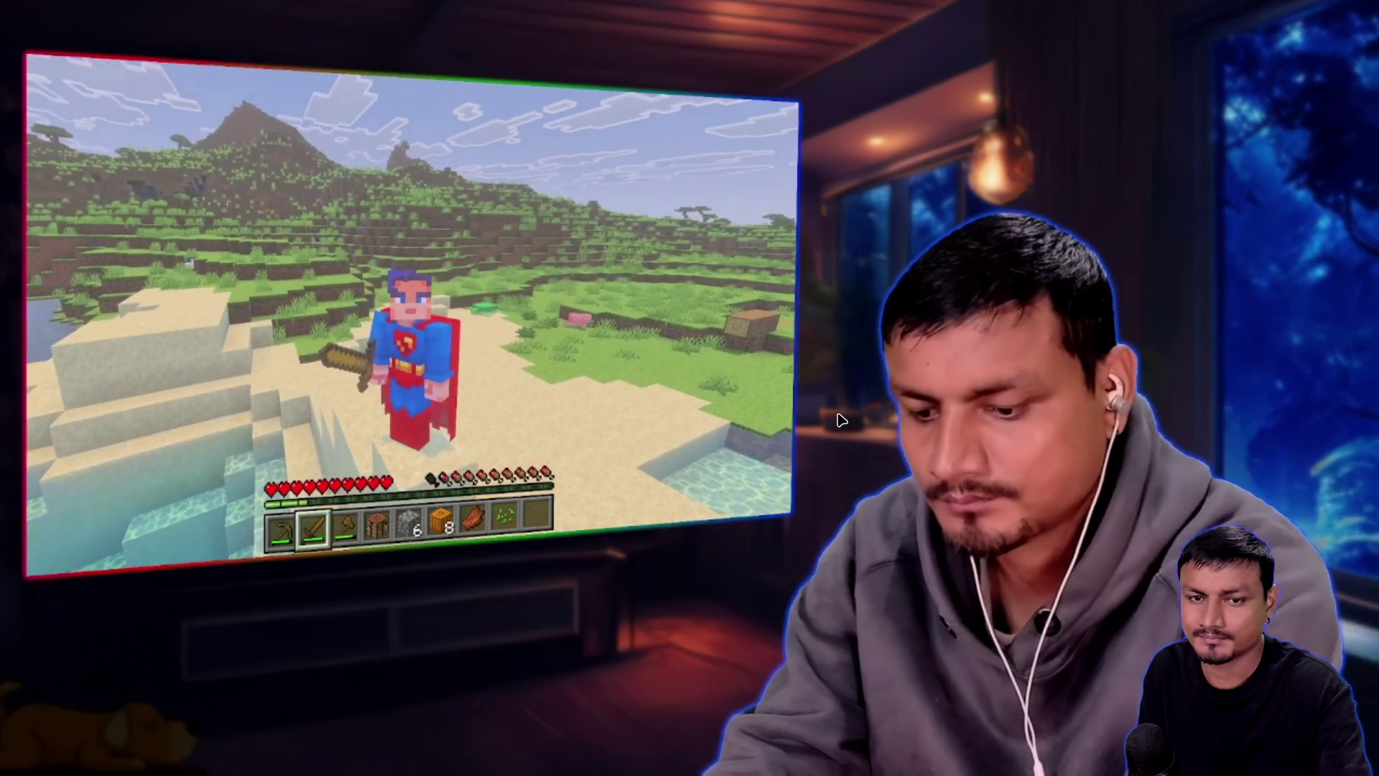
pyautogui.doubleClick(758, 362)
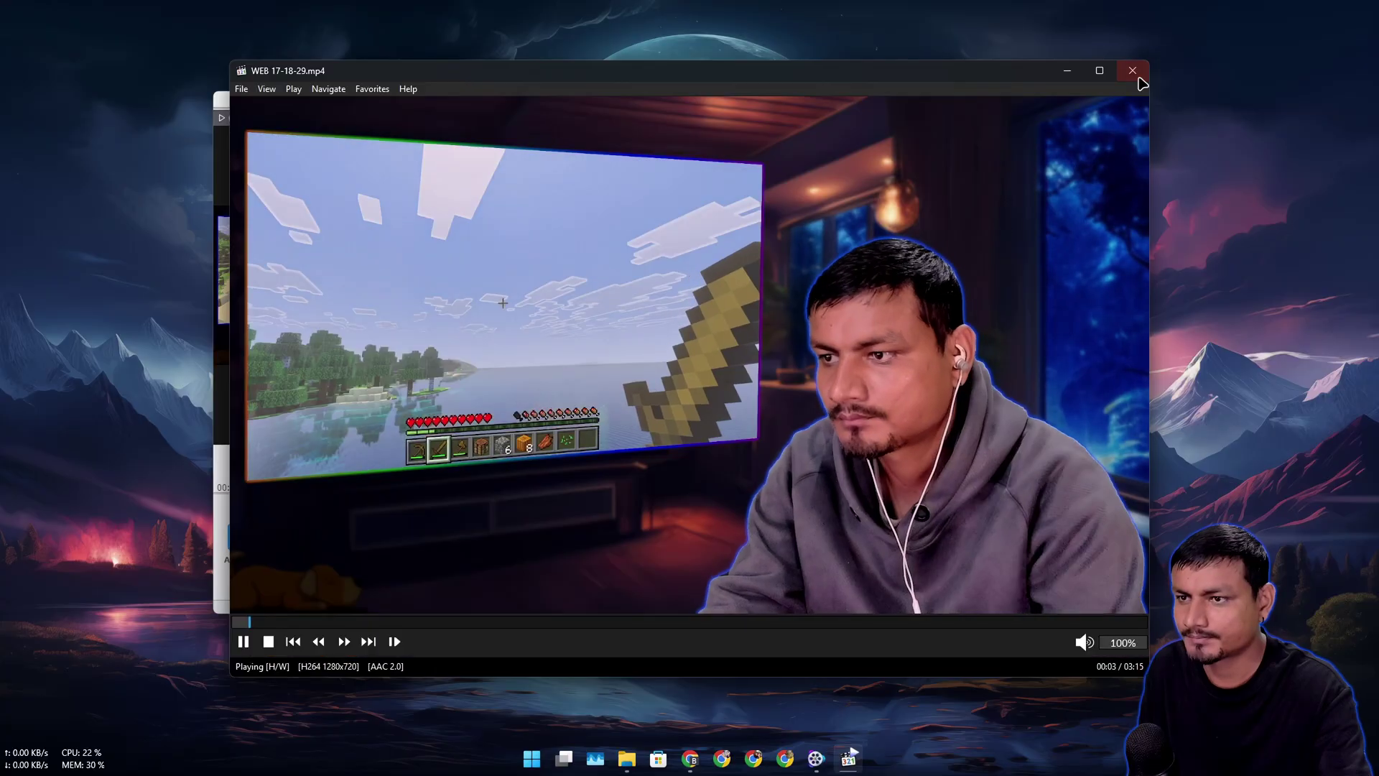
pyautogui.hotkey('alt', 'F4')
pyautogui.click(548, 275)
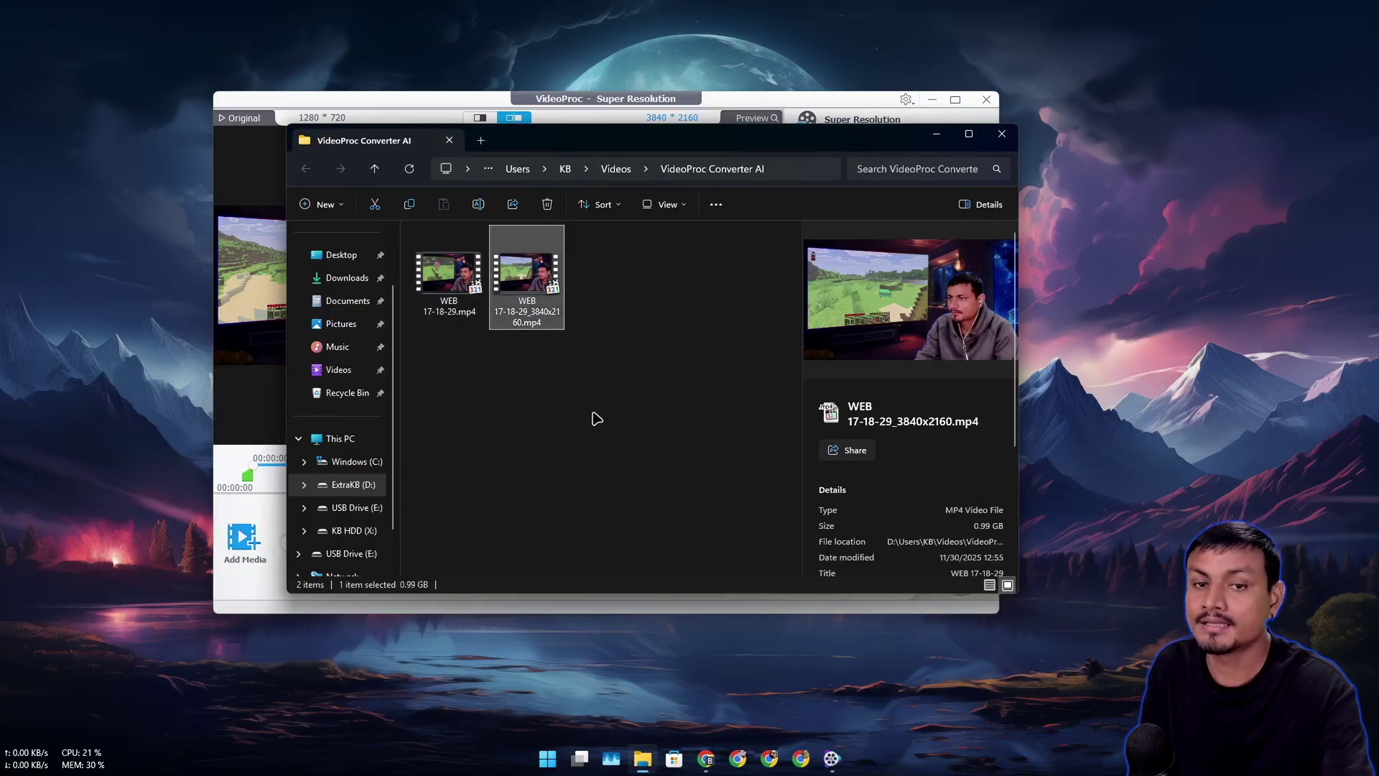
pyautogui.doubleClick(528, 293)
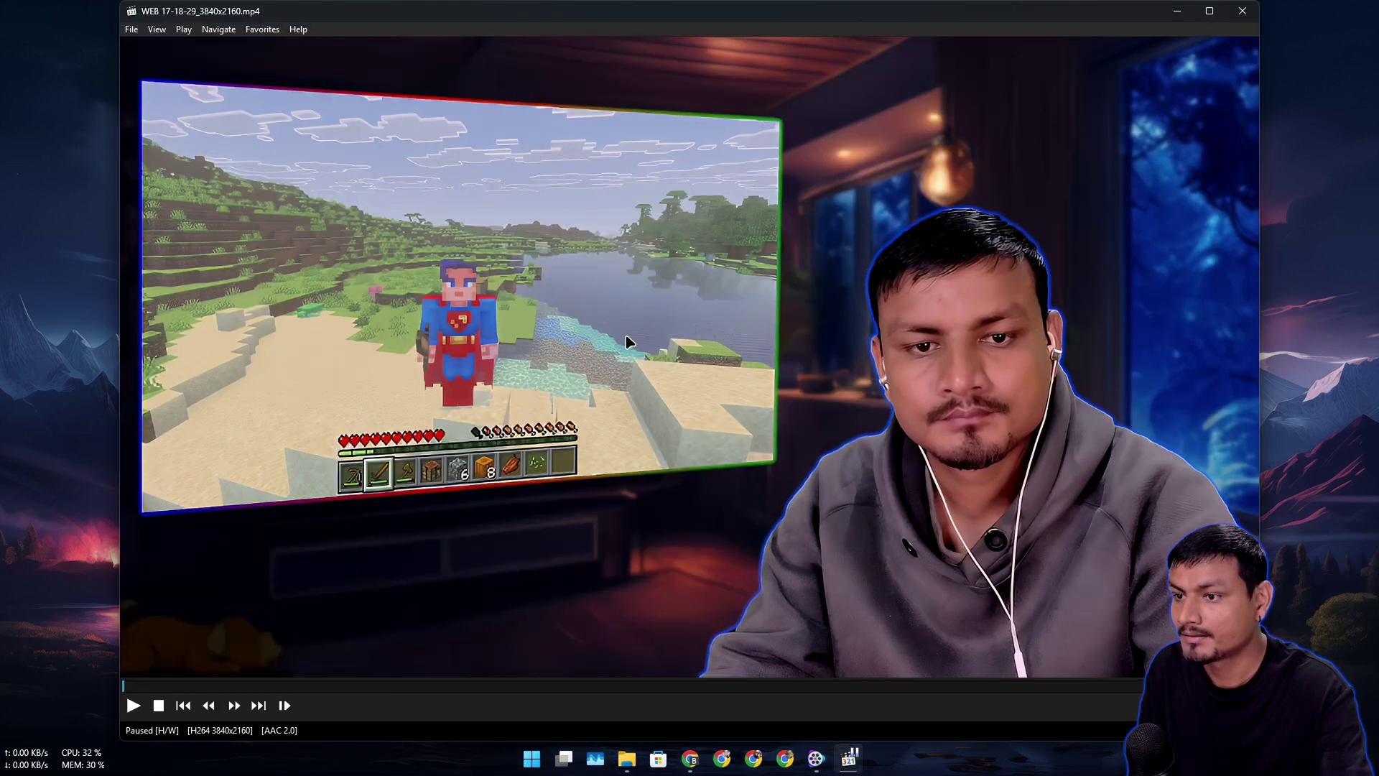
pyautogui.doubleClick(830, 443)
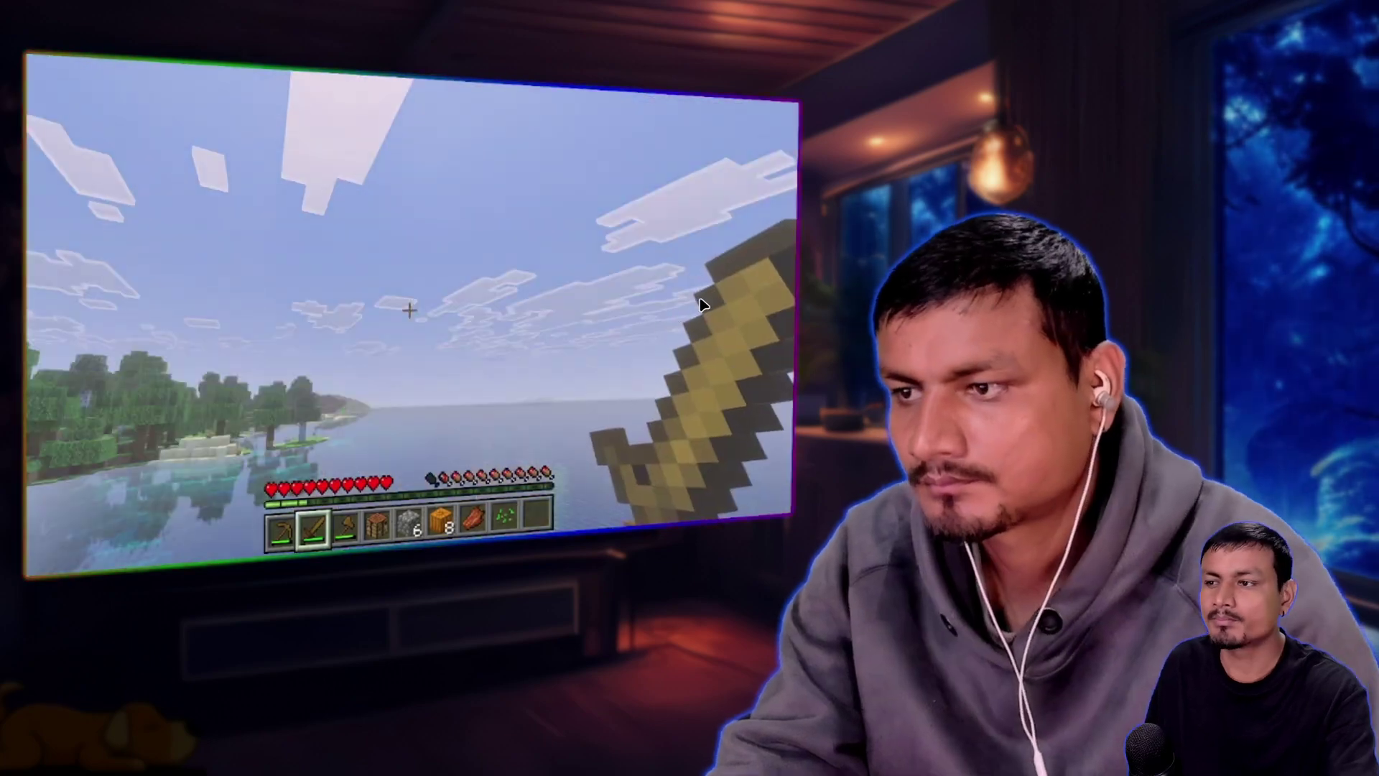
pyautogui.doubleClick(696, 294)
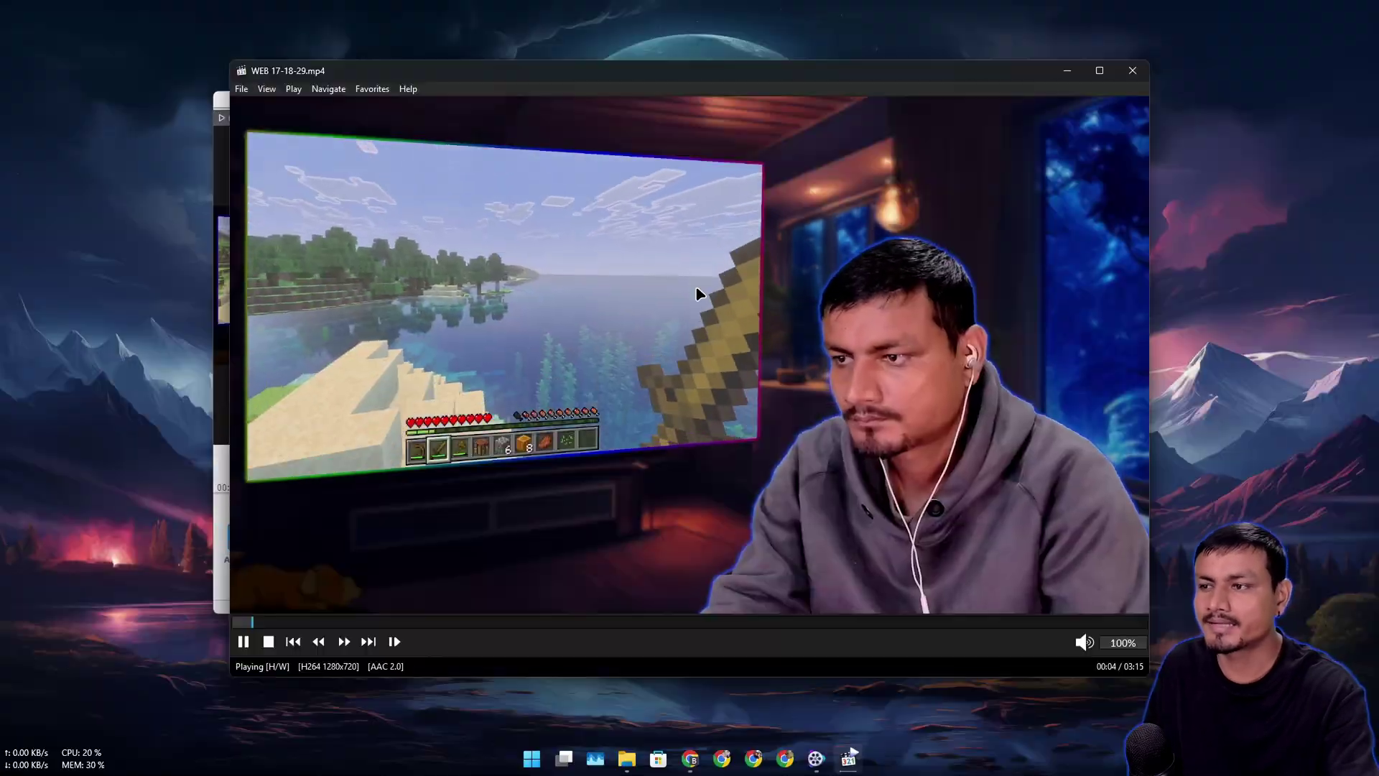
pyautogui.click(1133, 70)
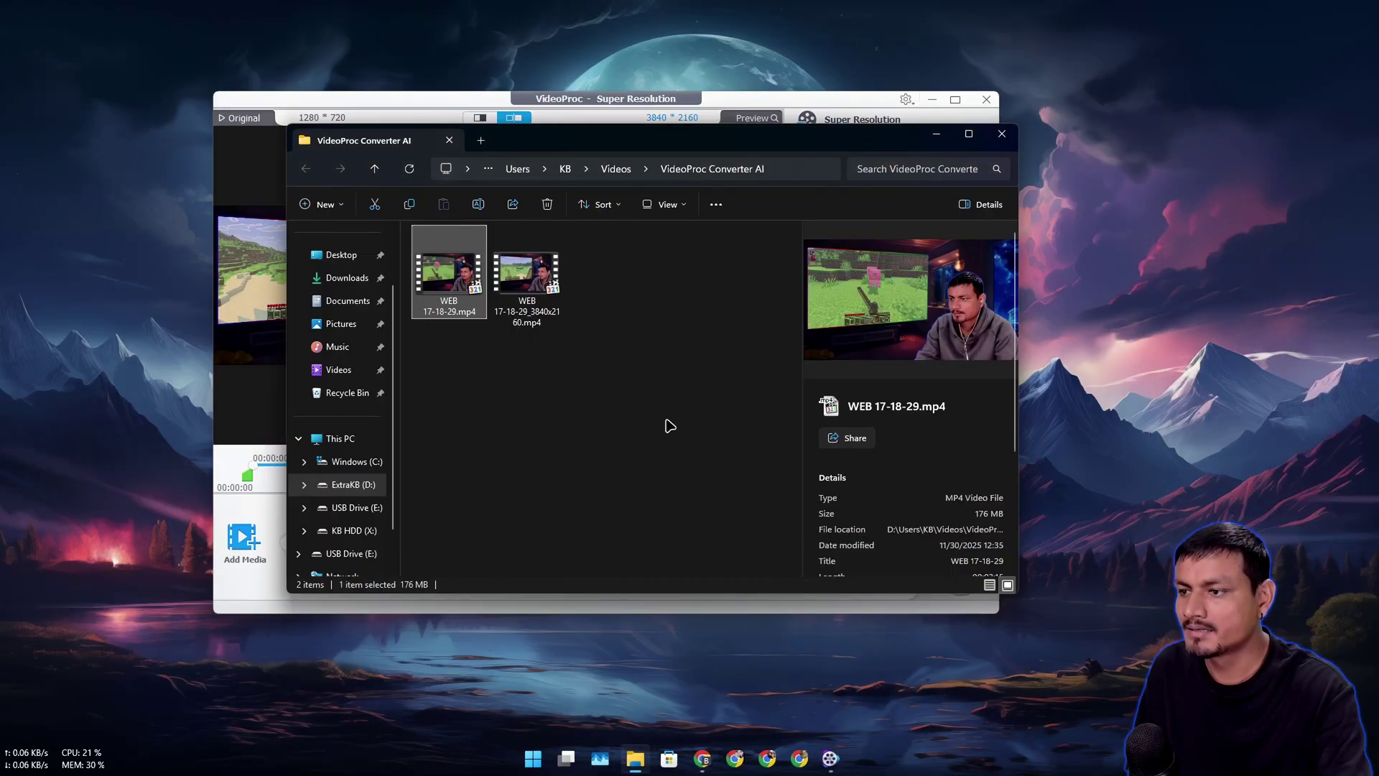
pyautogui.doubleClick(526, 275)
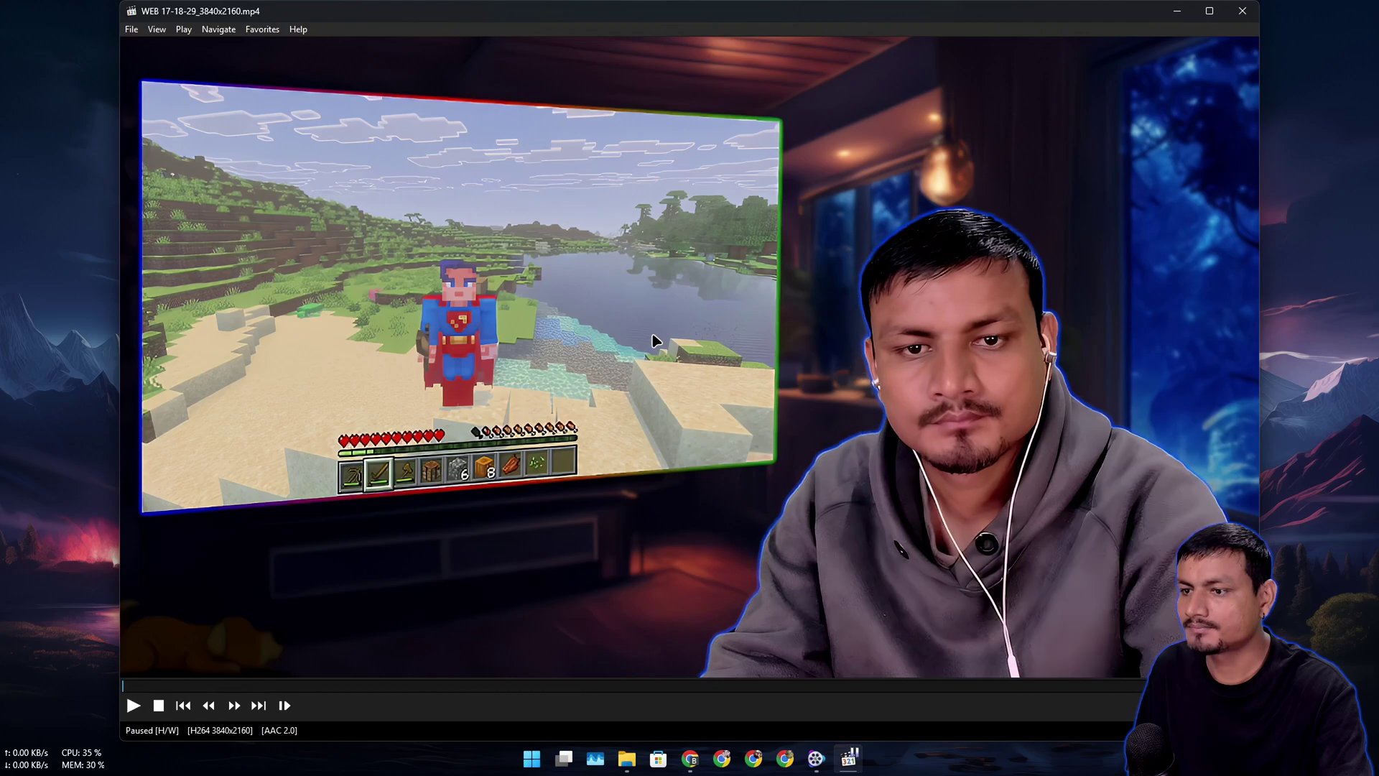
pyautogui.click(653, 341)
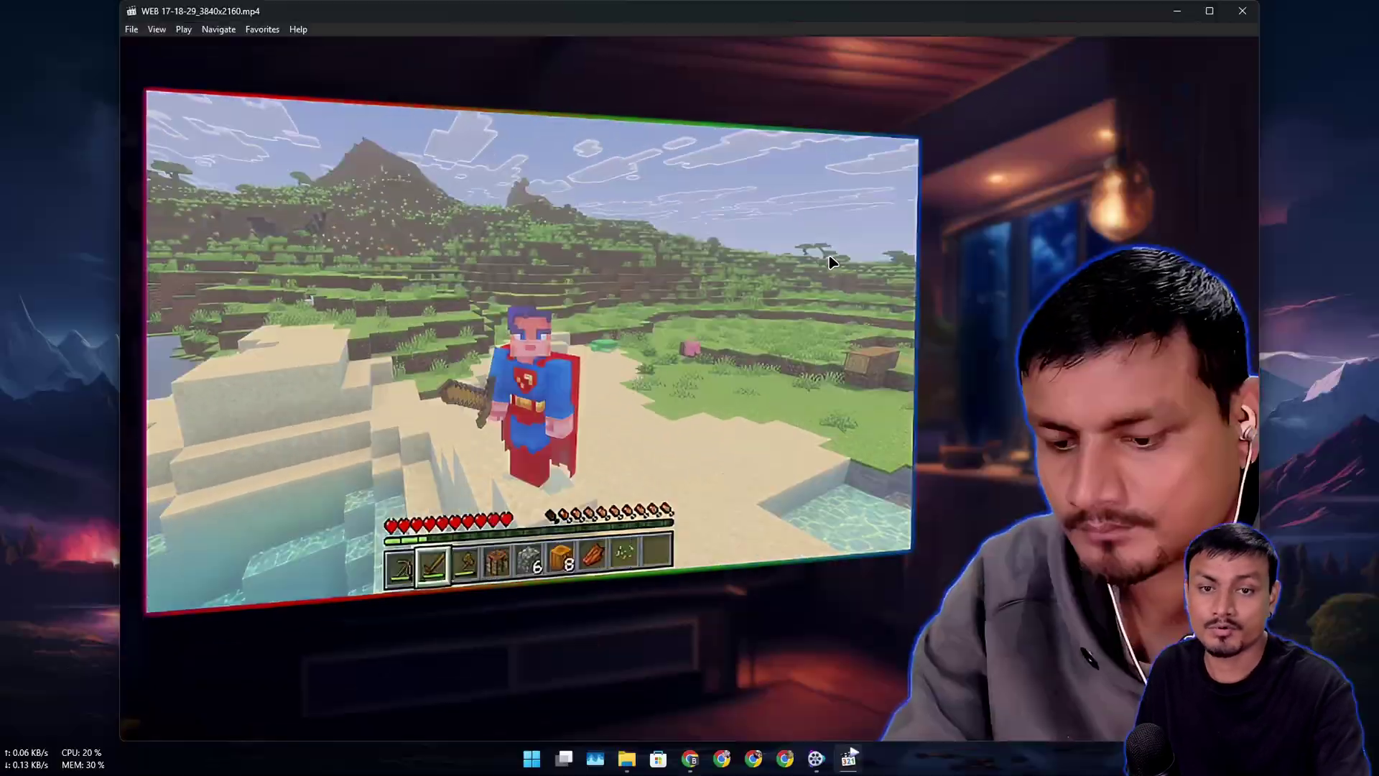
pyautogui.click(1243, 10)
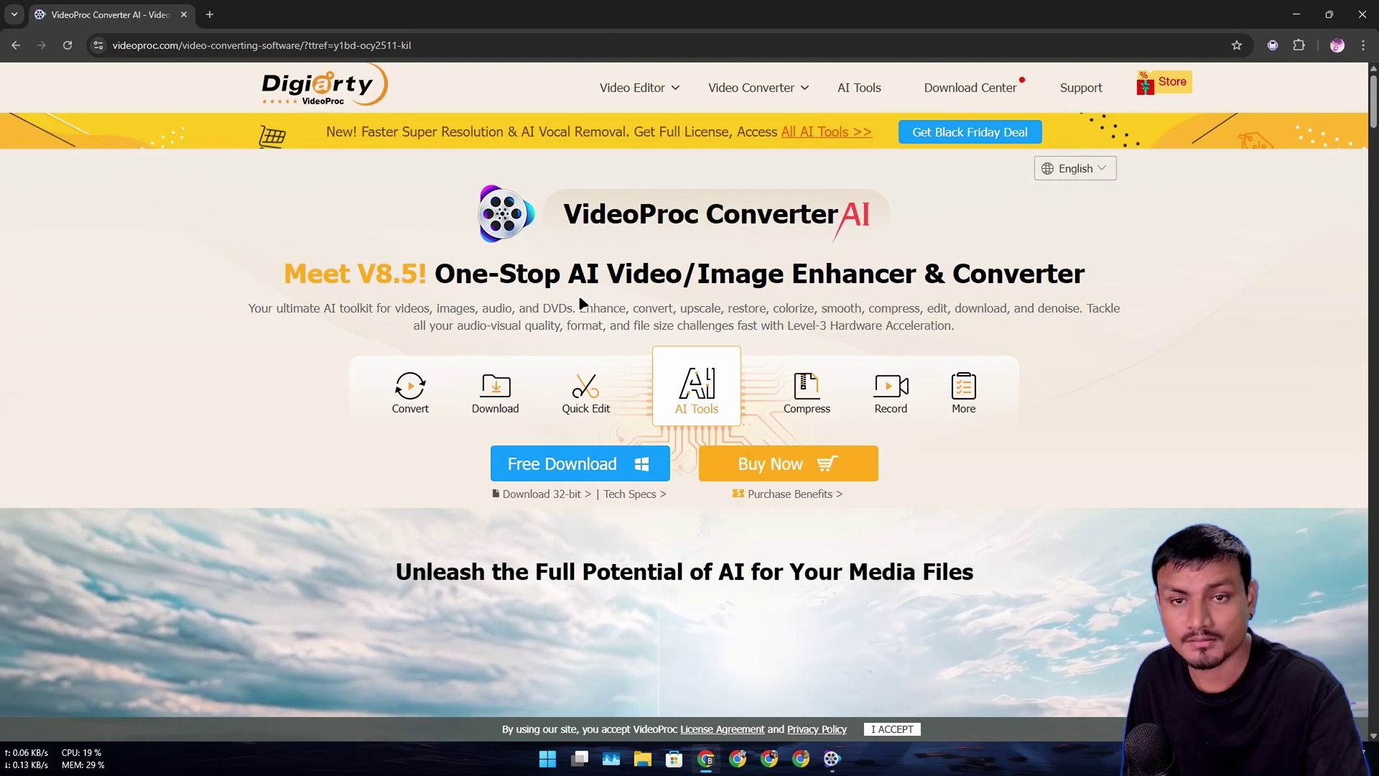
# Step: Minimize the Chrome window showing the VideoProc Converter AI page to reveal the desktop
pyautogui.click(1359, 14)
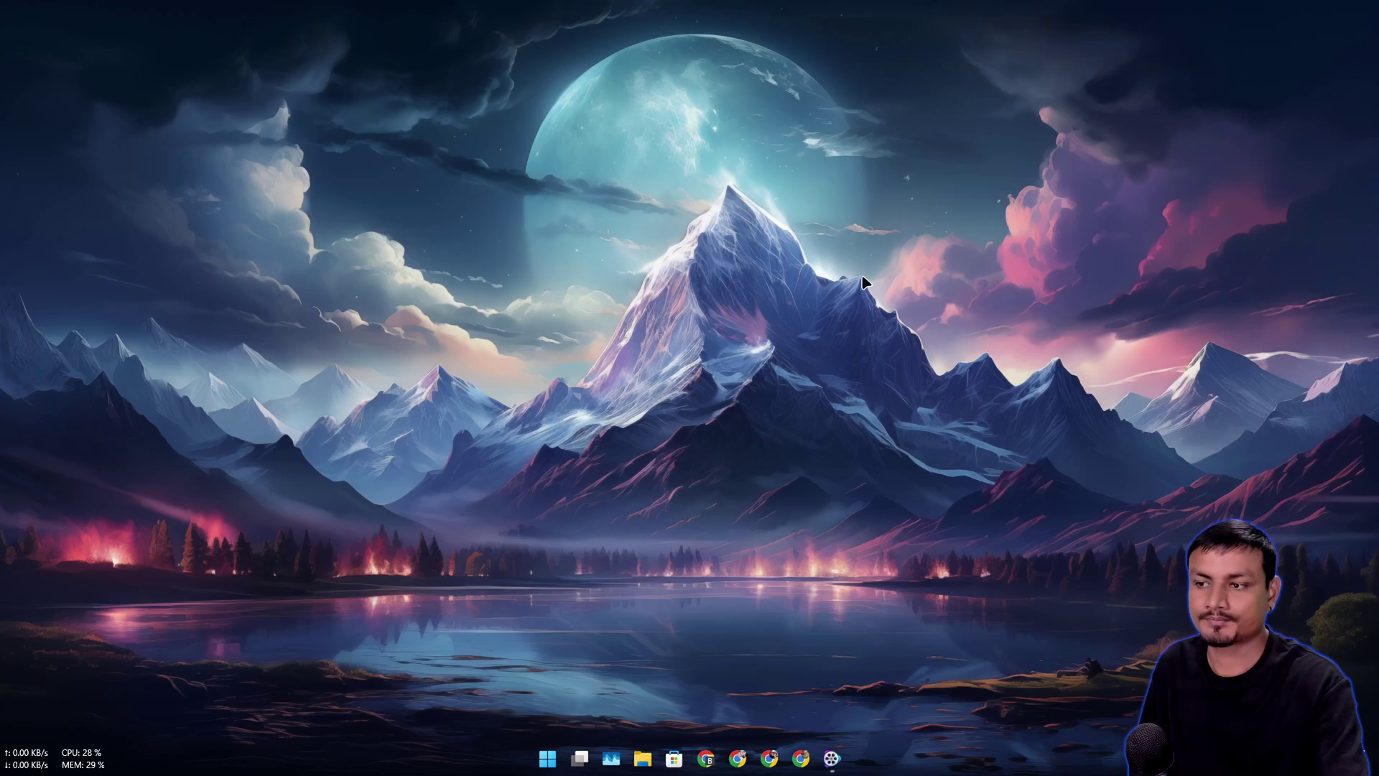